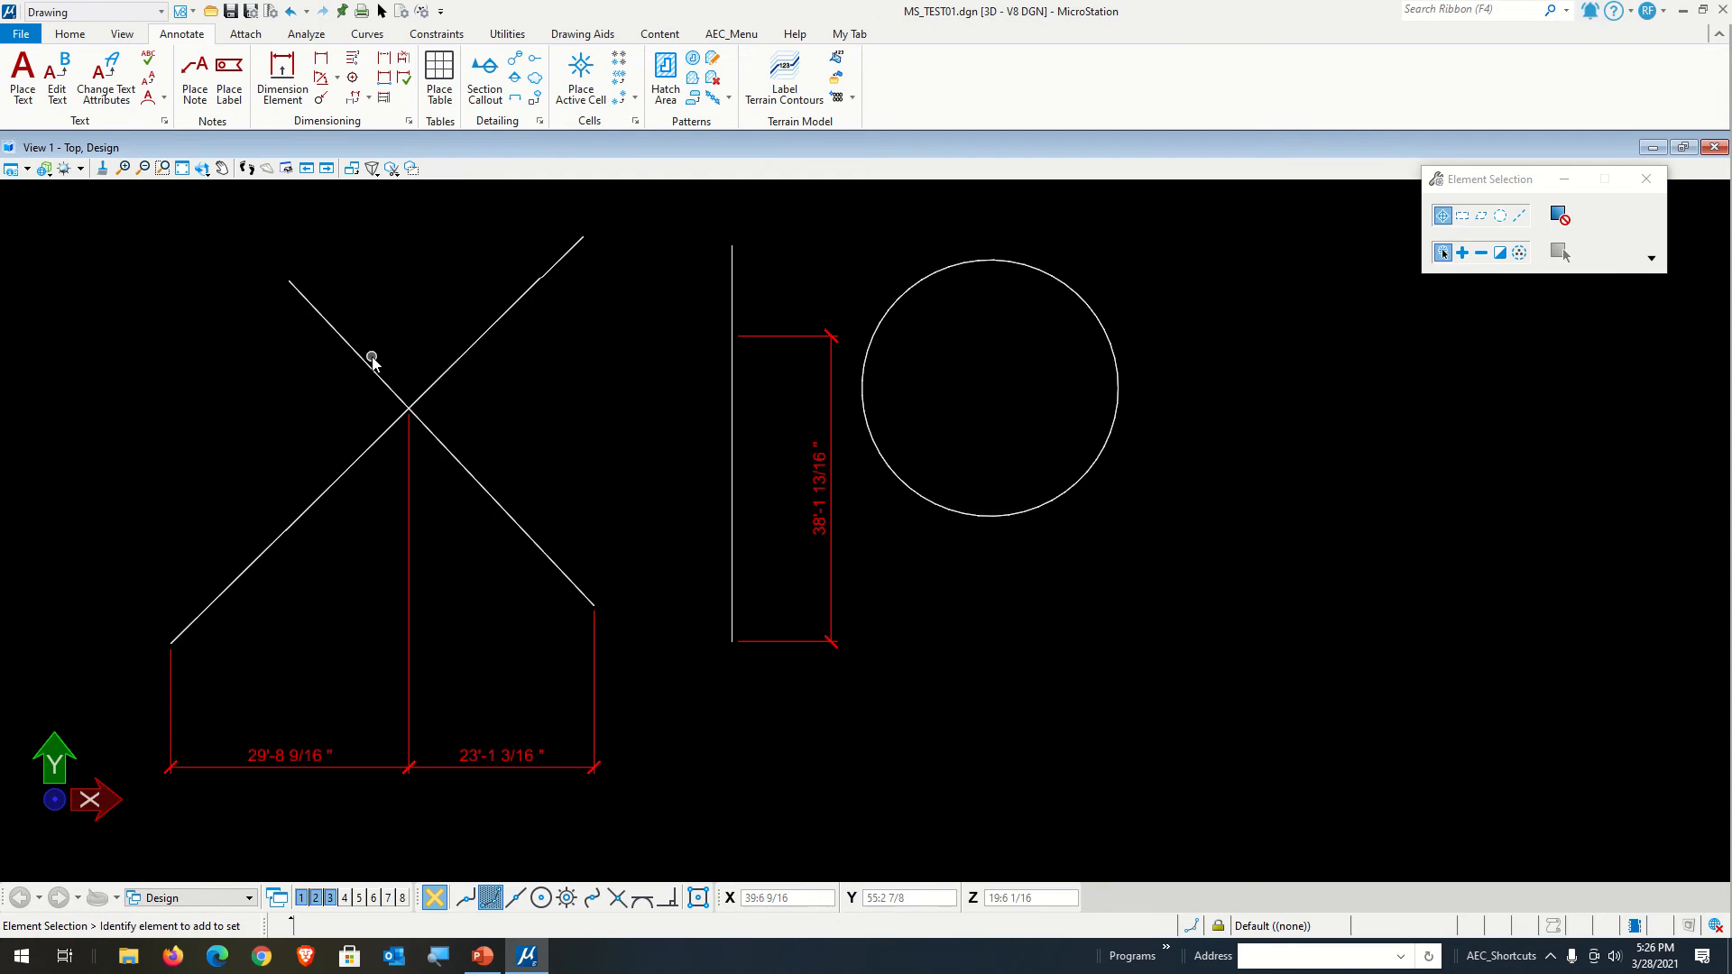
- Move the upper-left endpoint of the shorter diagonal line slightly downward
click(356, 354)
mouse_move(289, 281)
mouse_down()
mouse_move(348, 495)
mouse_move(379, 495)
mouse_move(325, 324)
mouse_move(294, 313)
mouse_up()
click(472, 611)
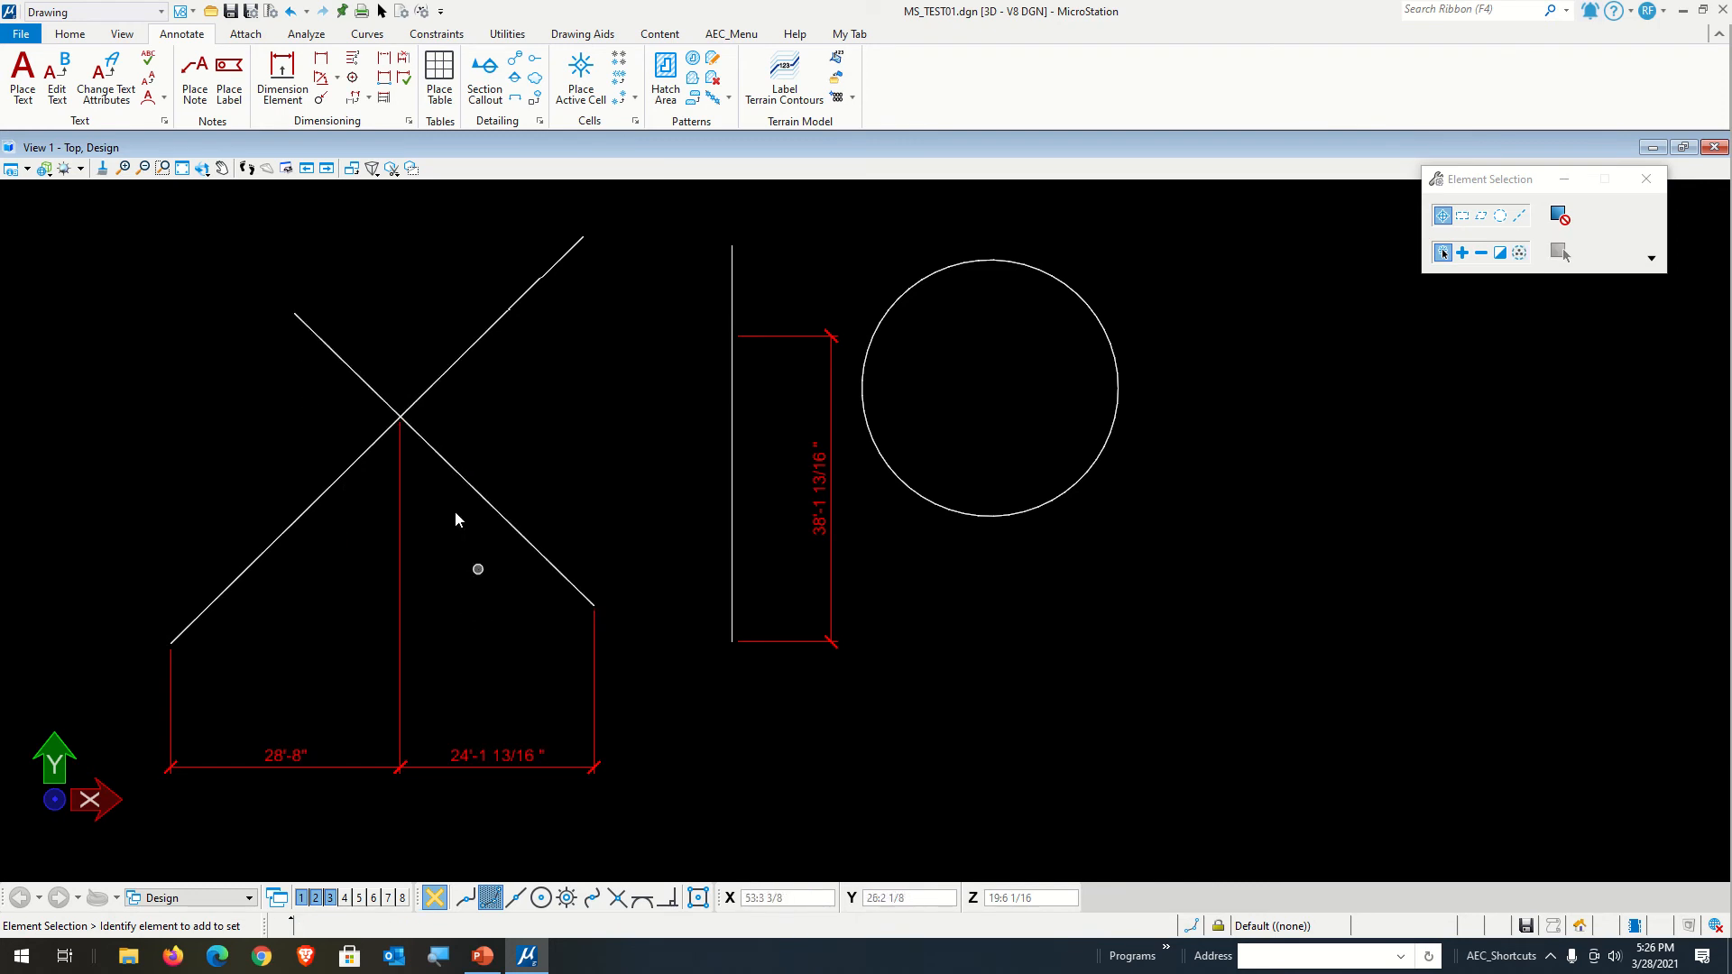
- Delete the shorter diagonal line that crosses the longer one
click(469, 484)
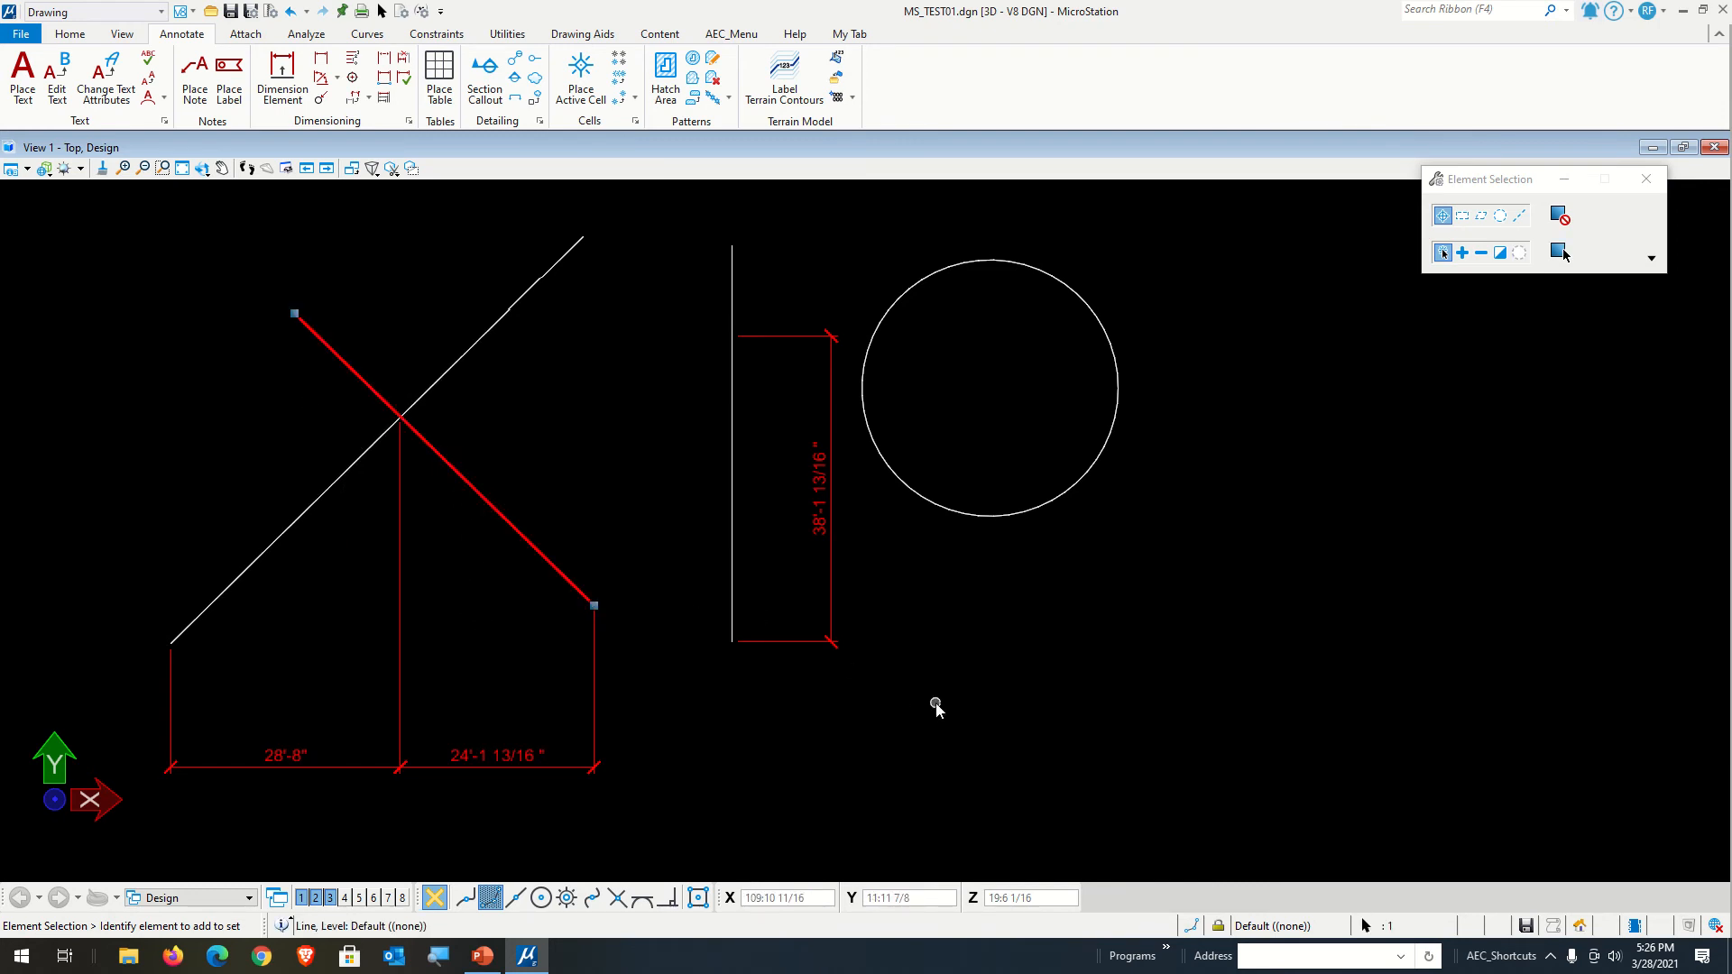
key(Delete)
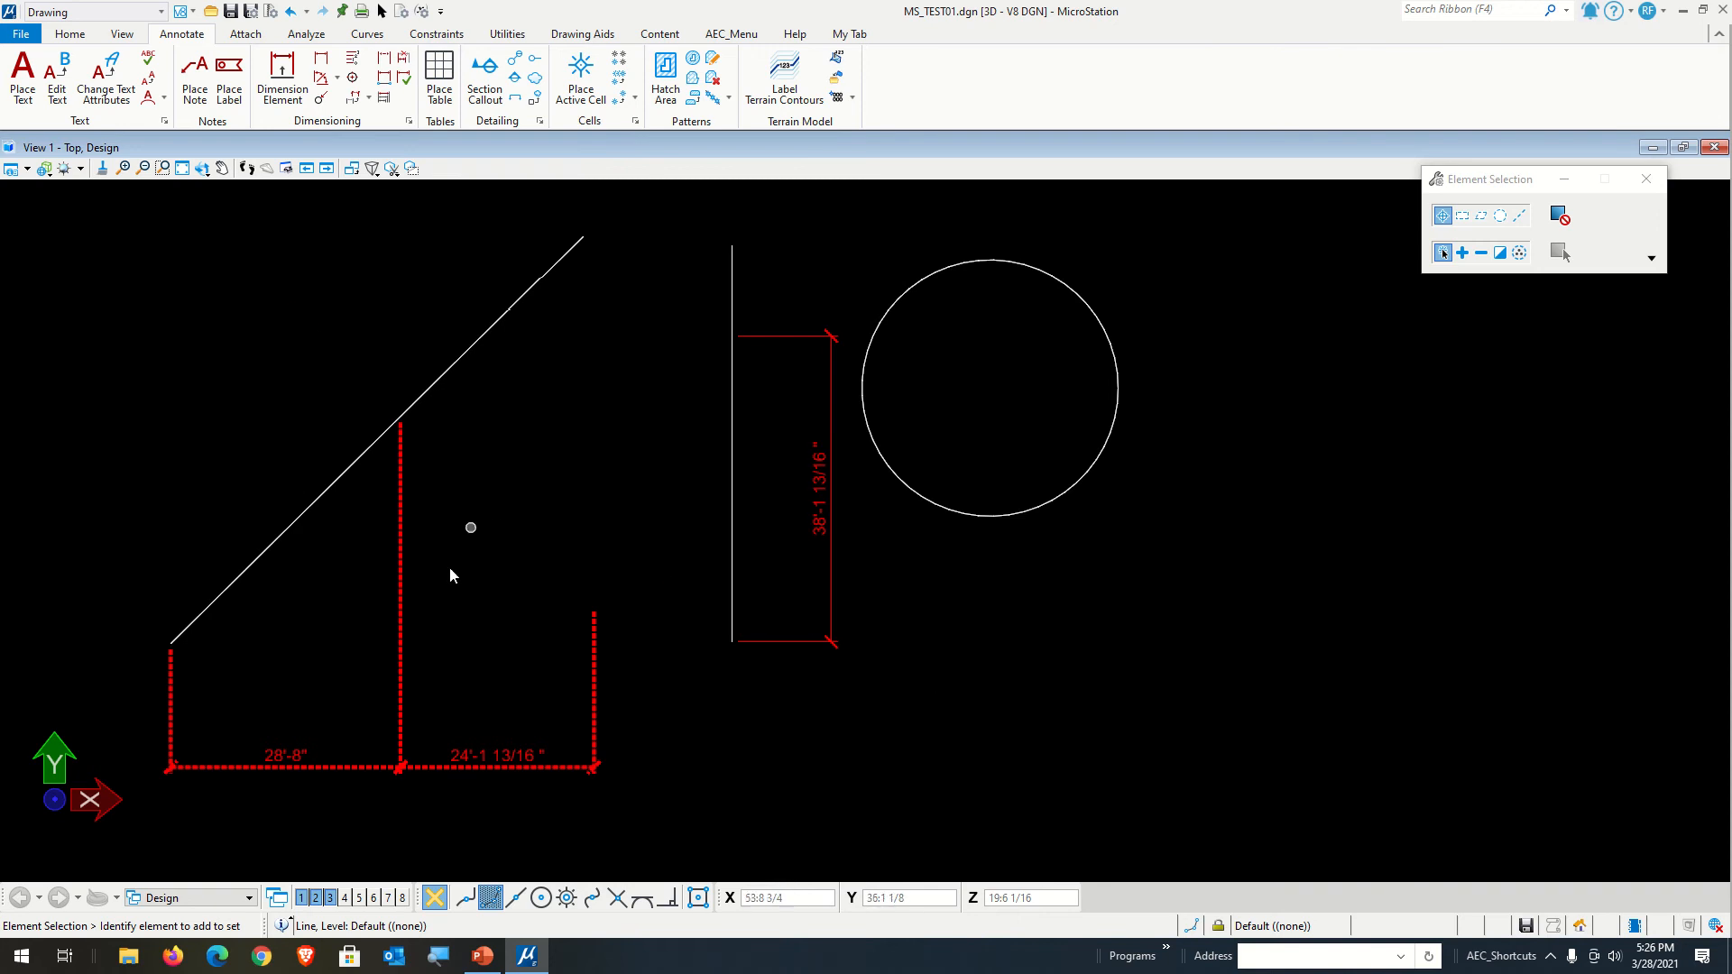
click(392, 168)
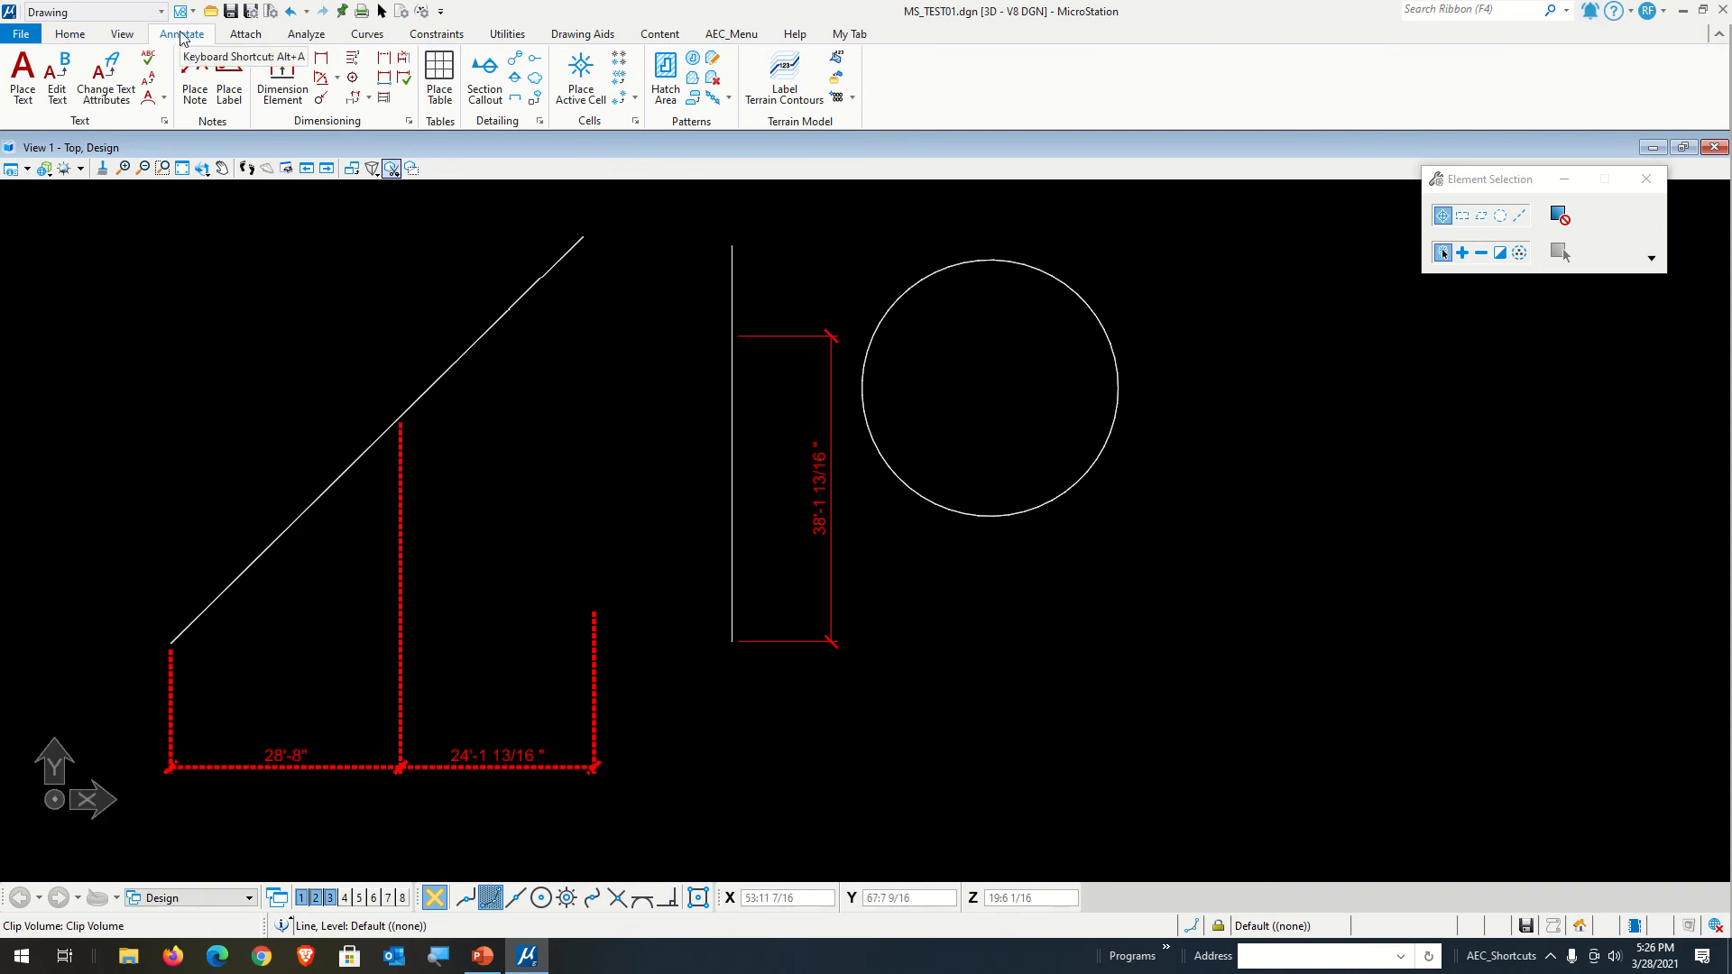
- Draw a new SmartLine from near the dimension's right witness line up to the left, crossing the remaining diagonal line
click(70, 33)
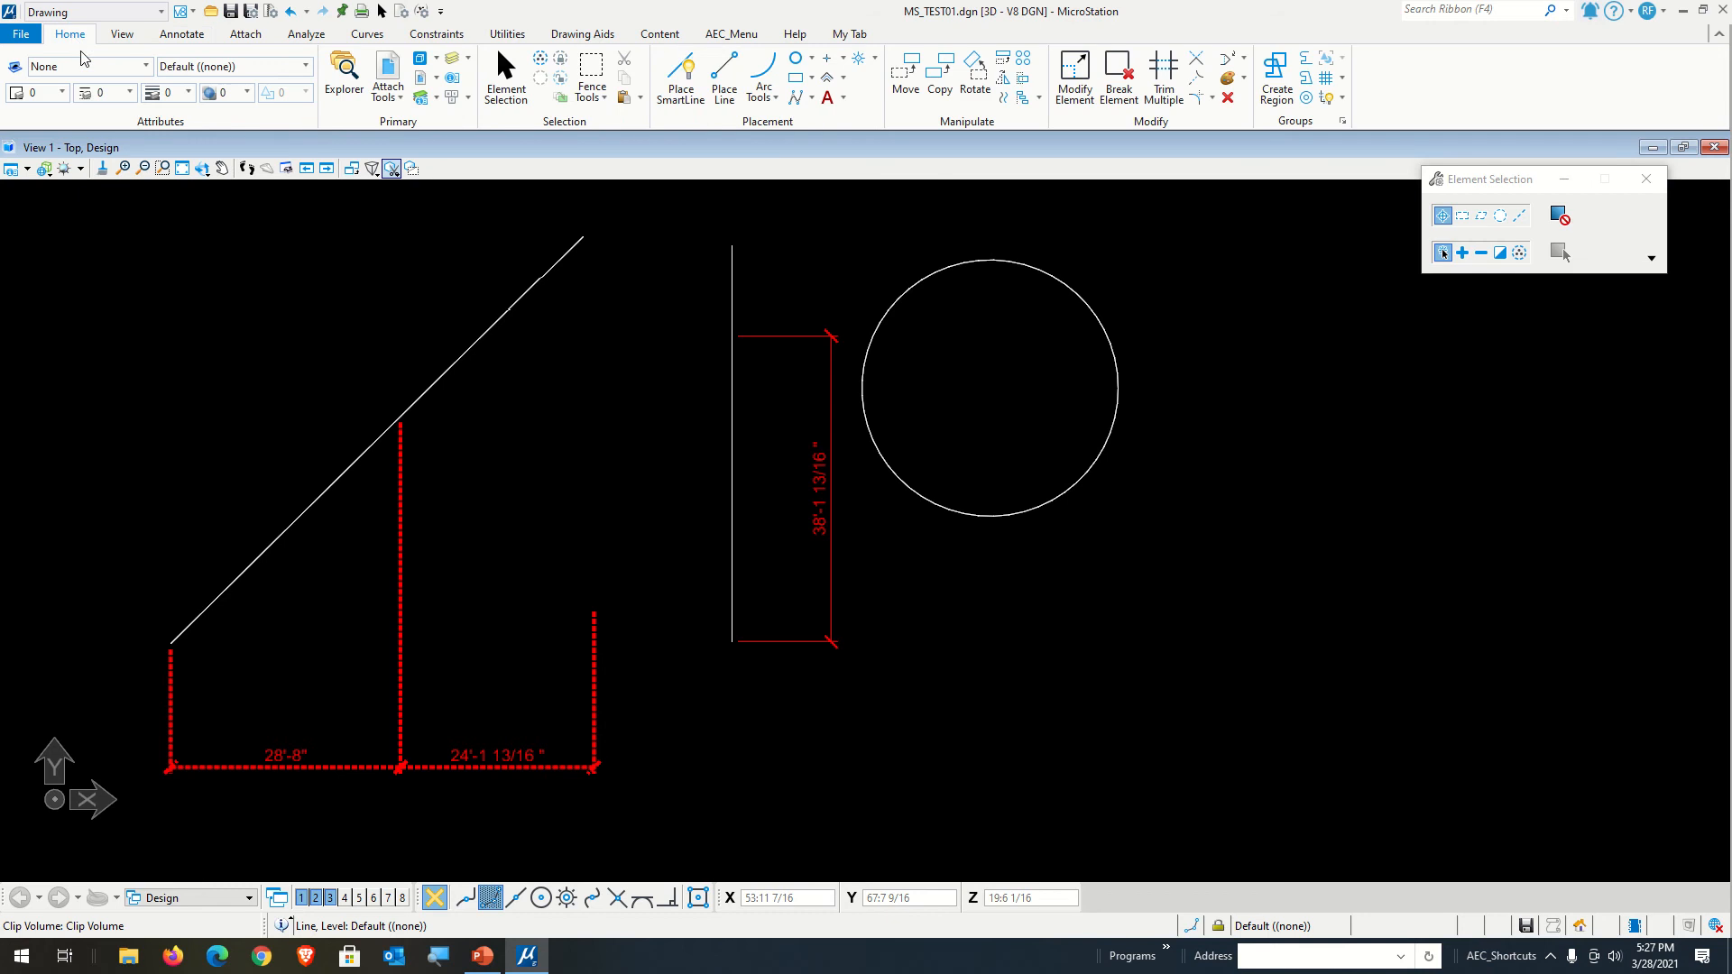
click(682, 85)
click(580, 581)
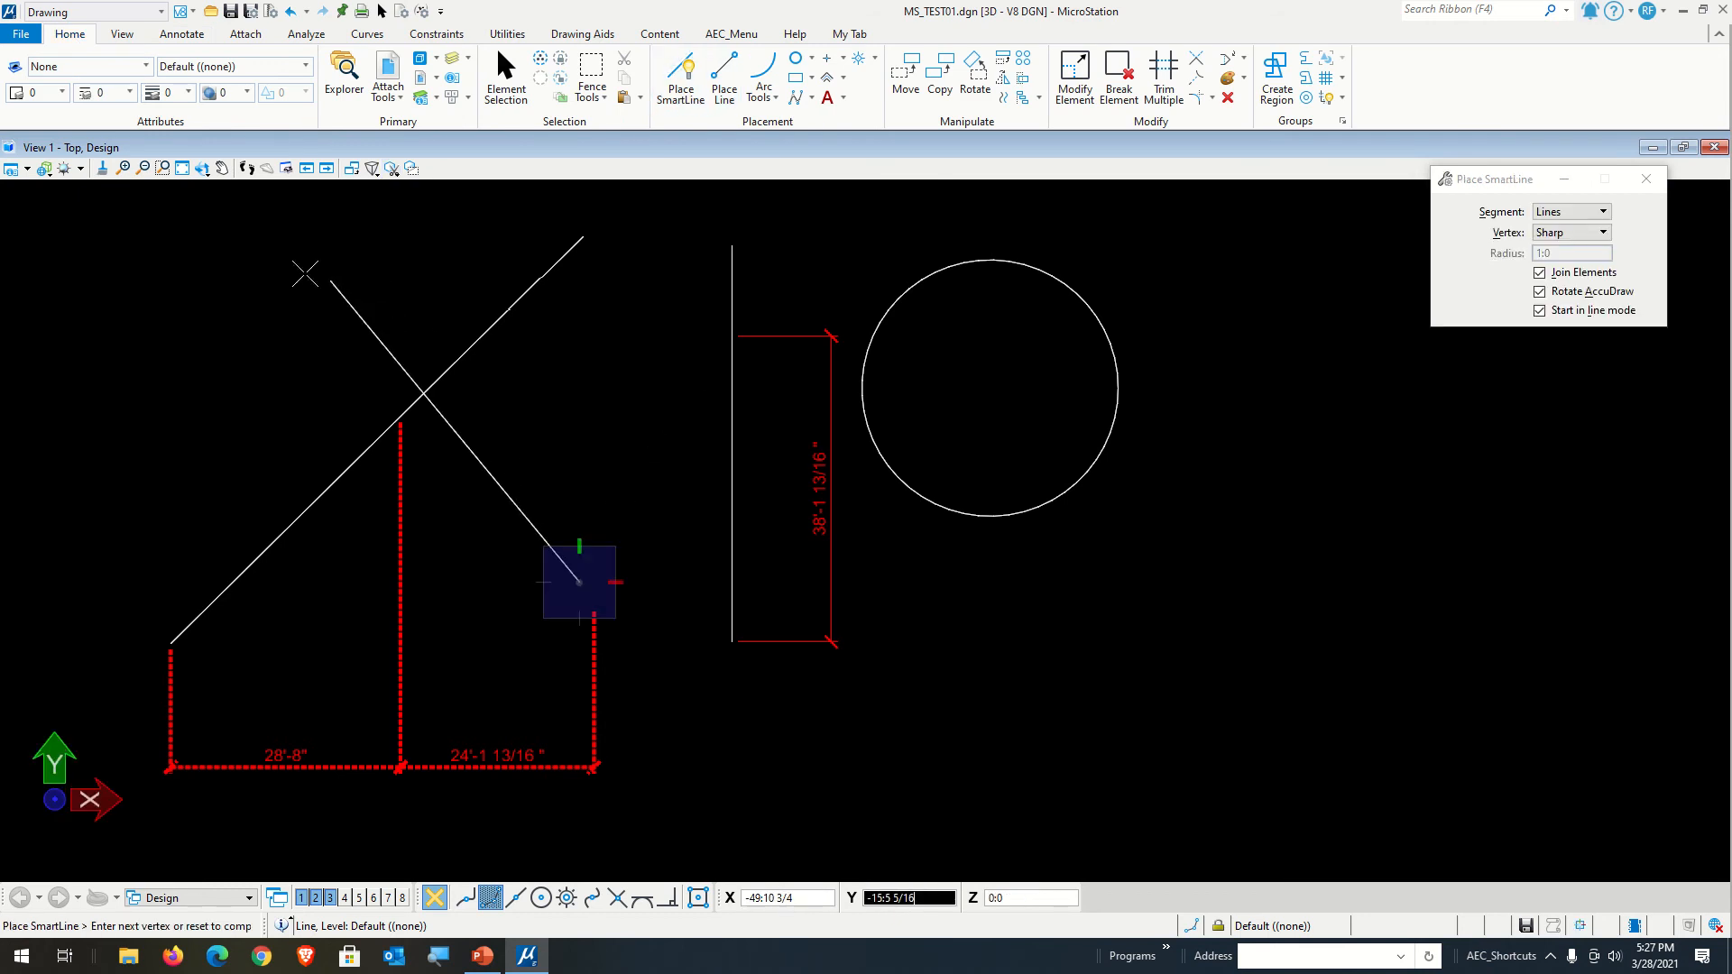
click(279, 253)
right_click(563, 459)
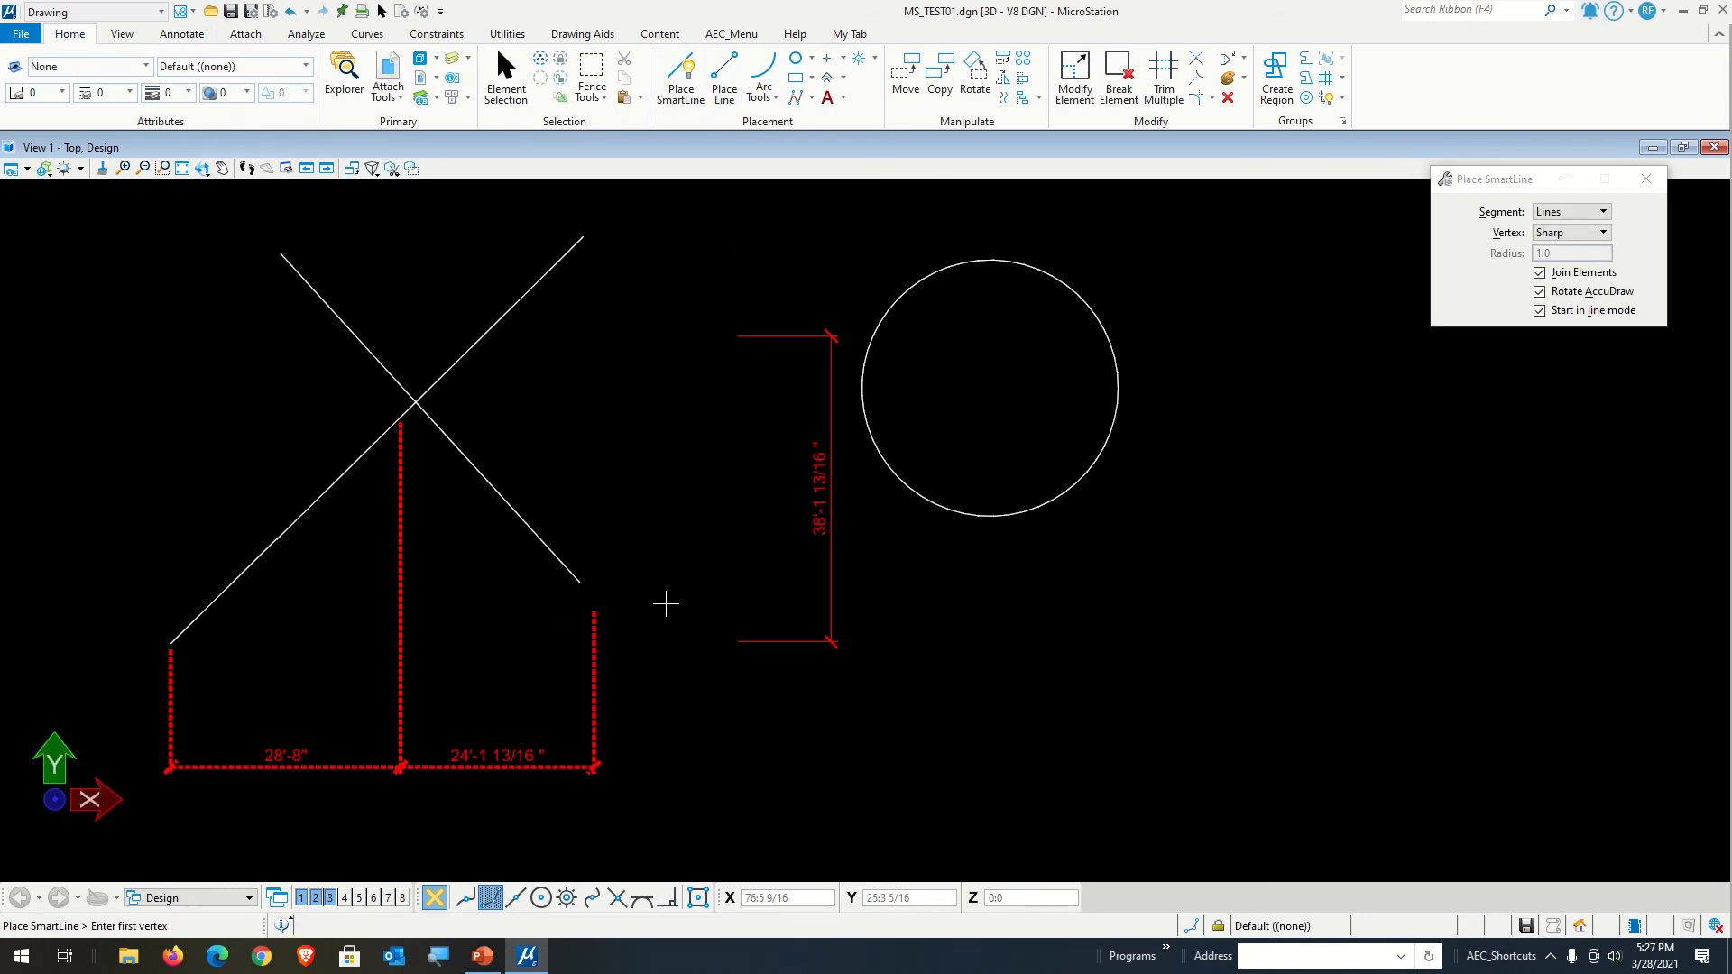
- Try to reassociate the broken horizontal chained dimension with the Reassociate Dimension tool
click(183, 35)
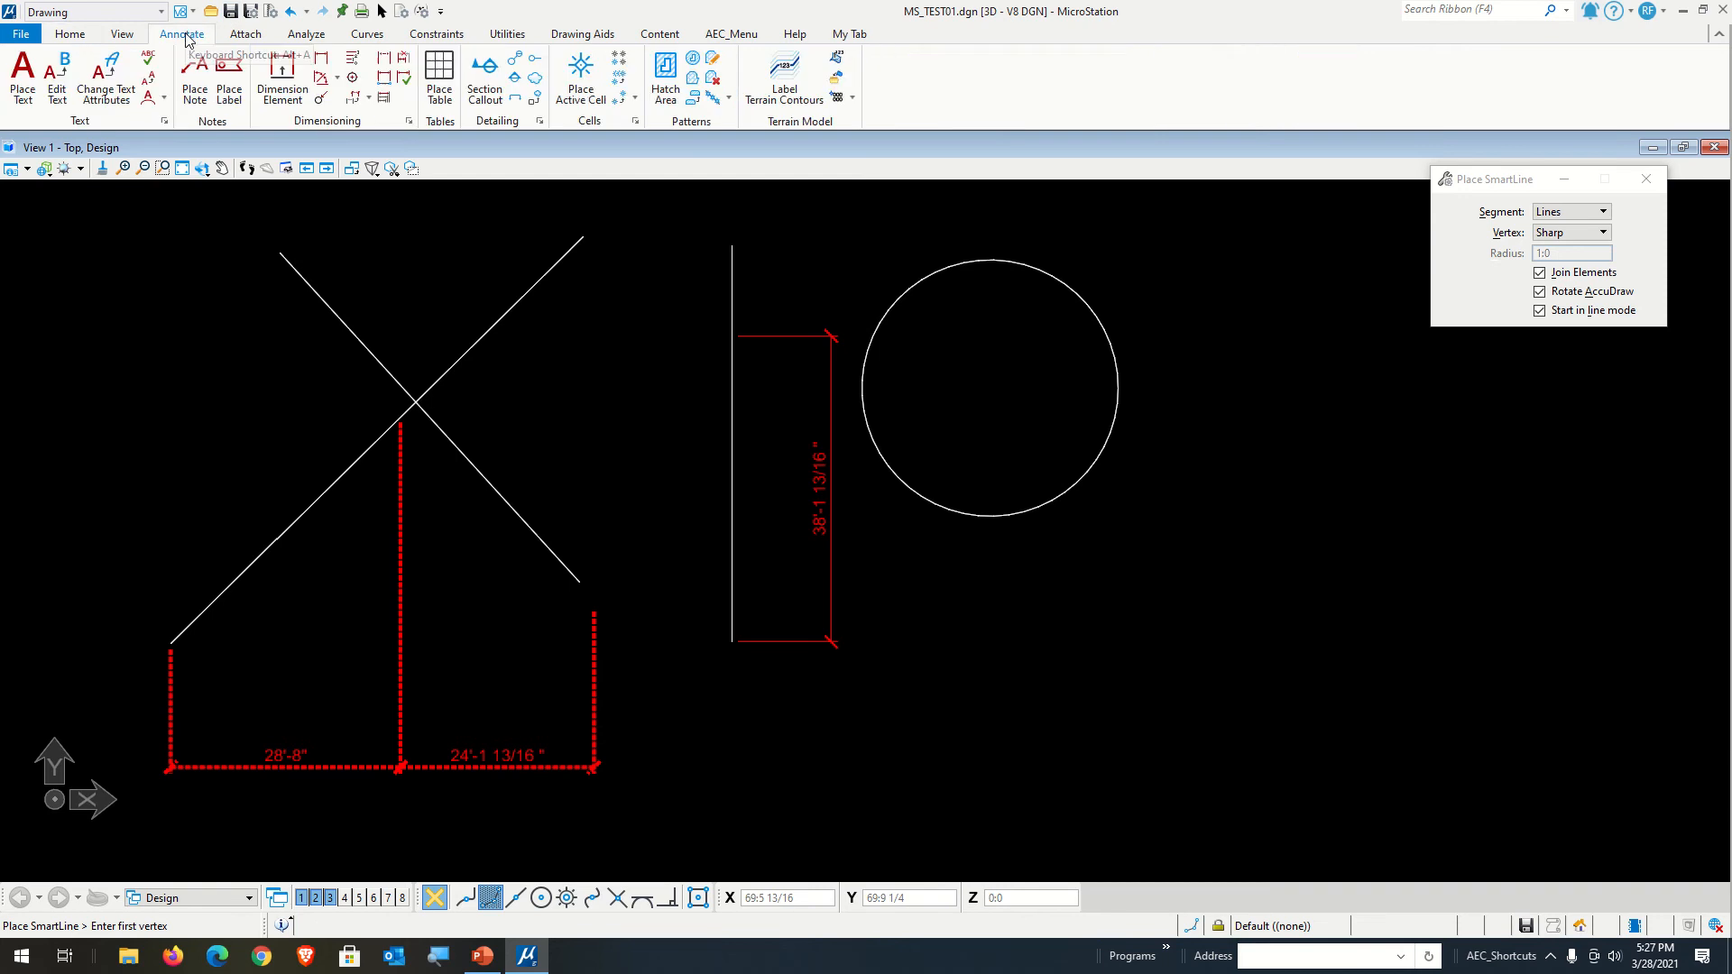
click(385, 80)
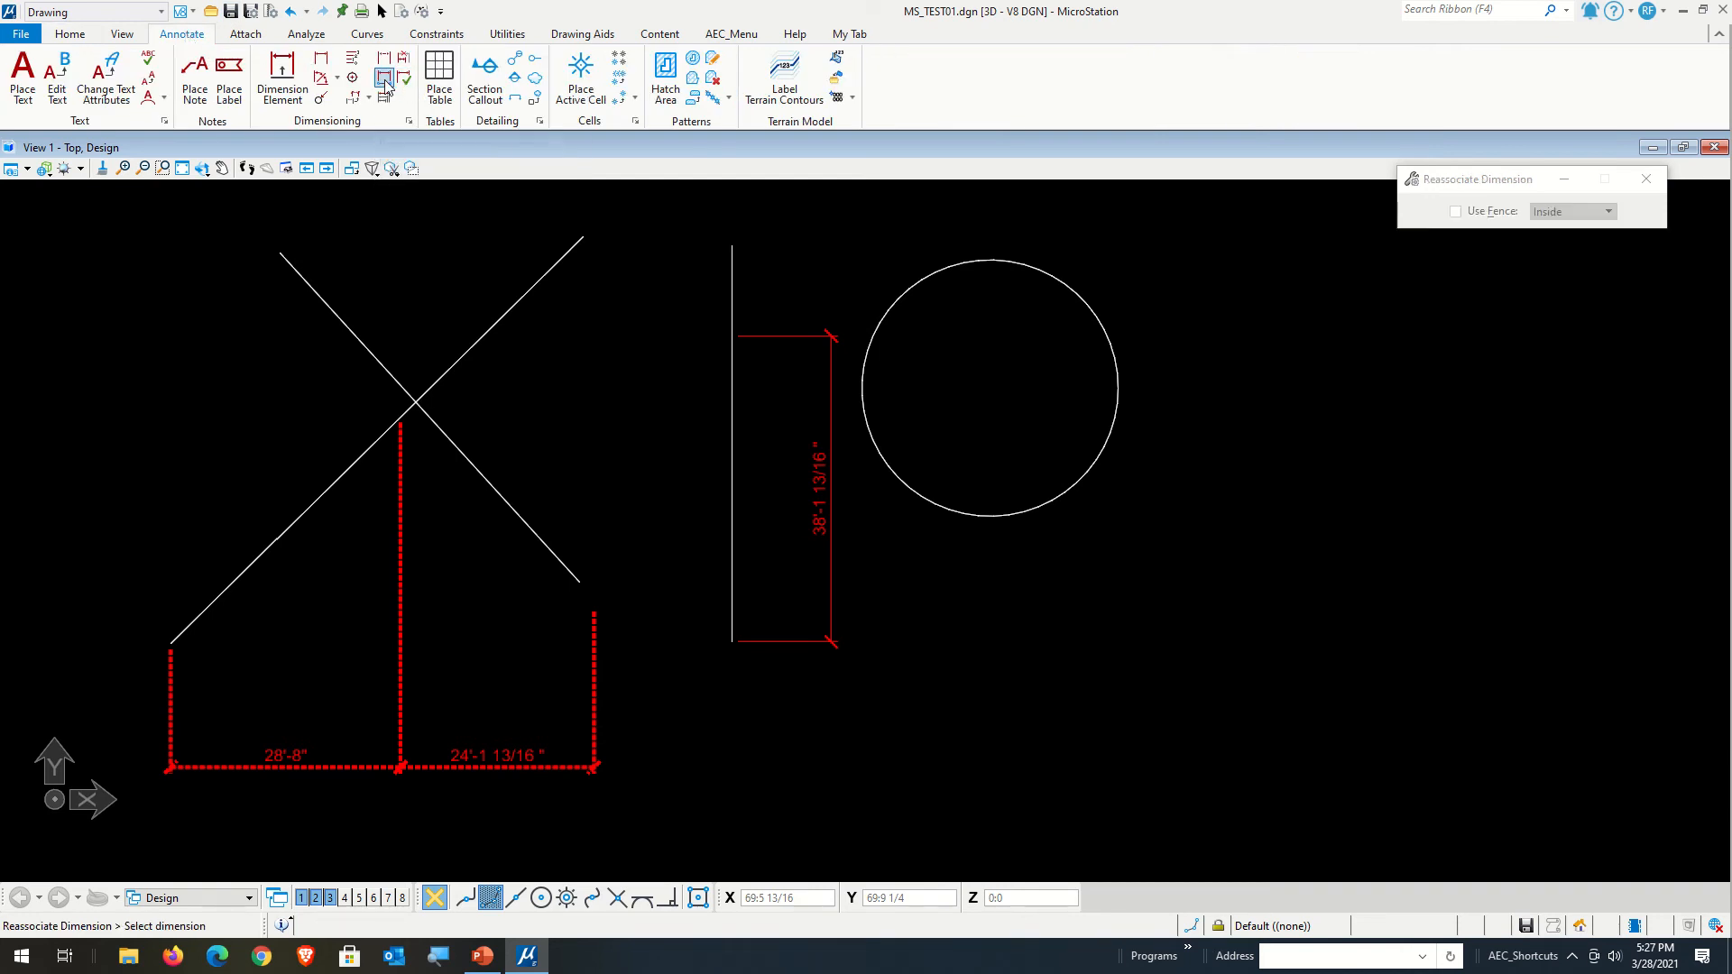
click(173, 686)
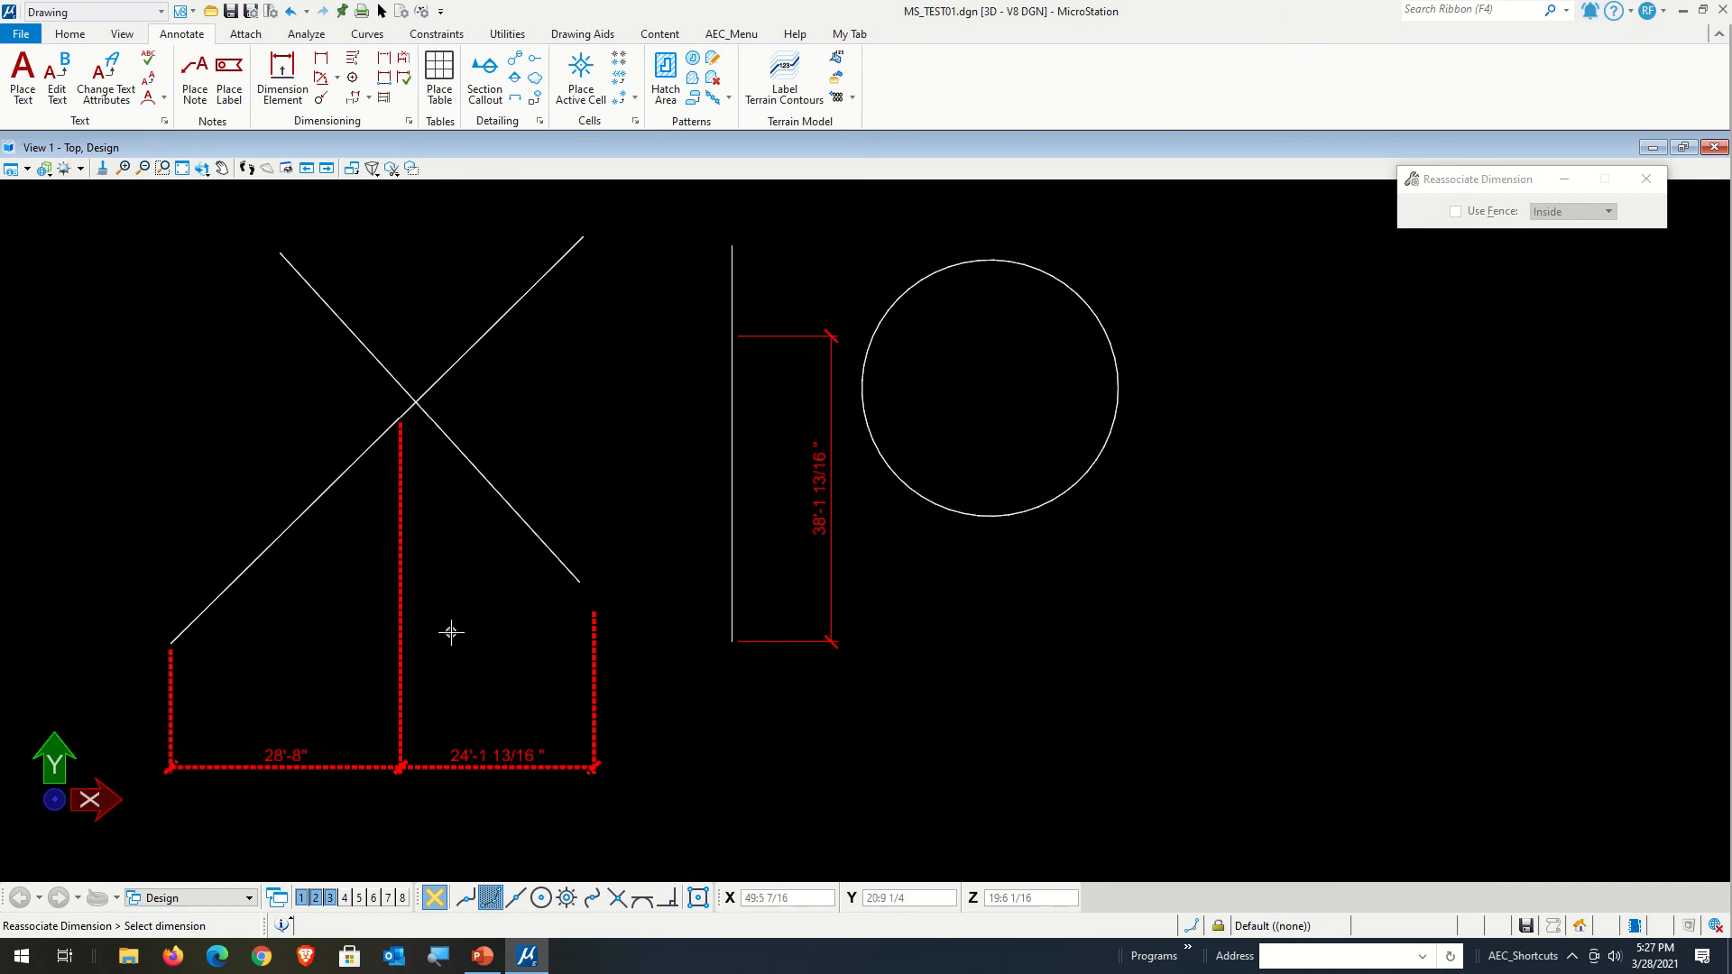
- Reattach the first handle of the broken chained dimension to the lower-left endpoint of the long diagonal line
click(382, 10)
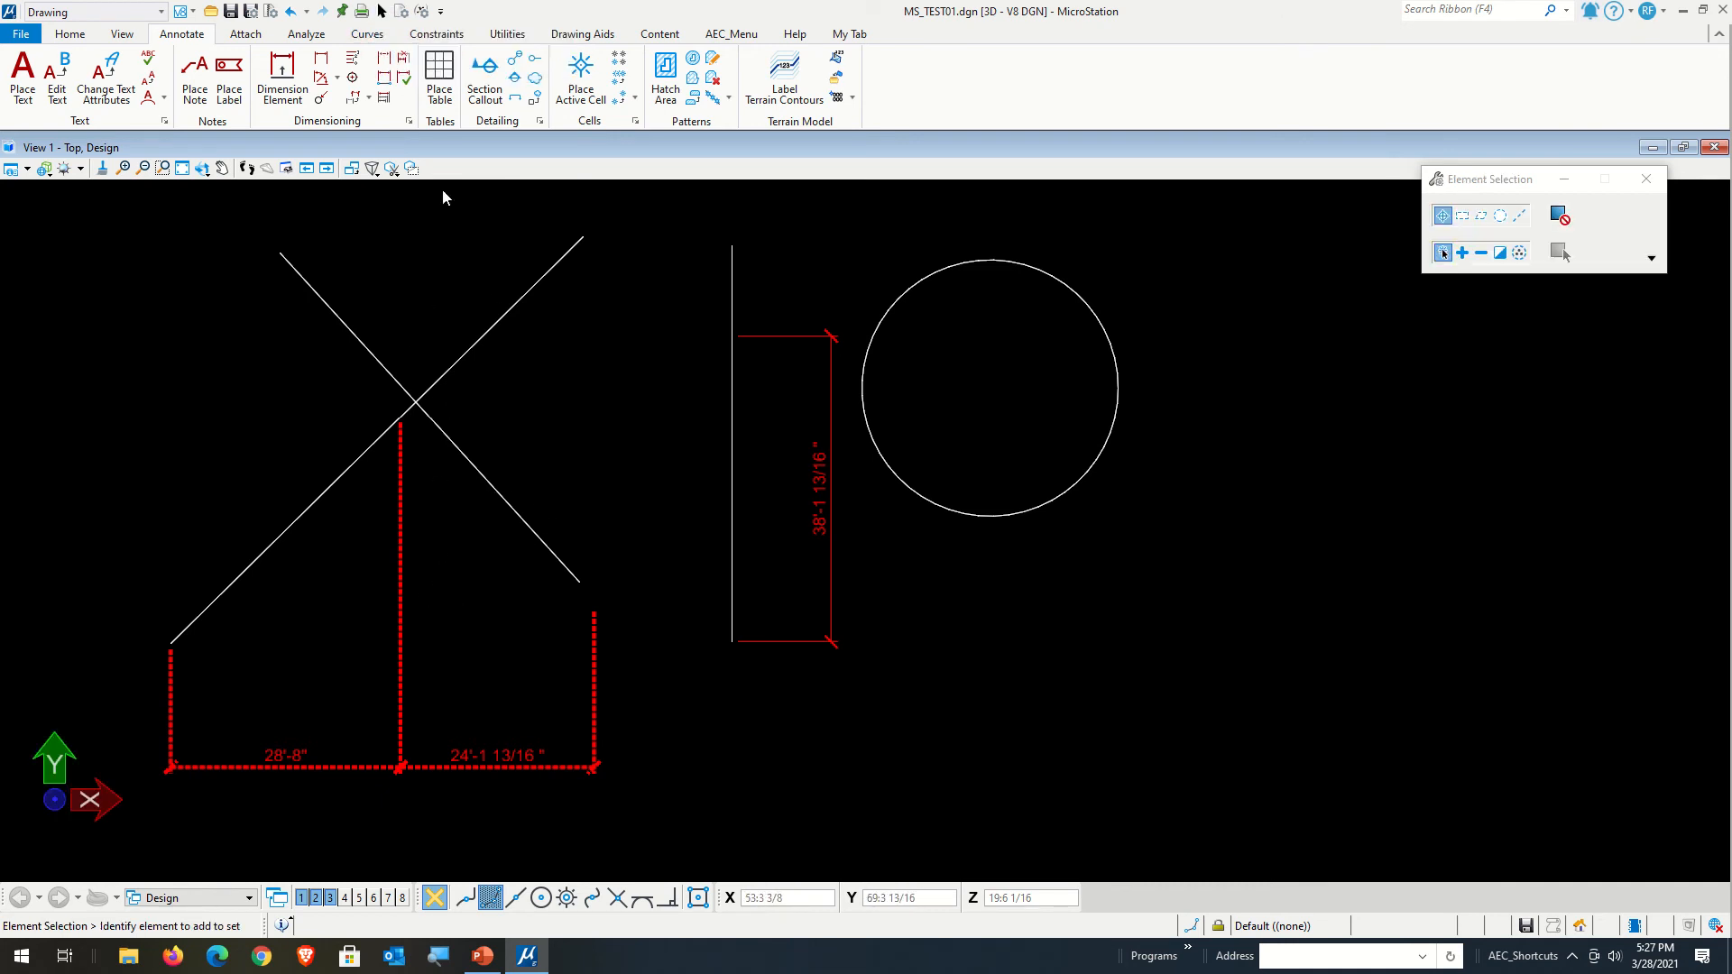
click(166, 710)
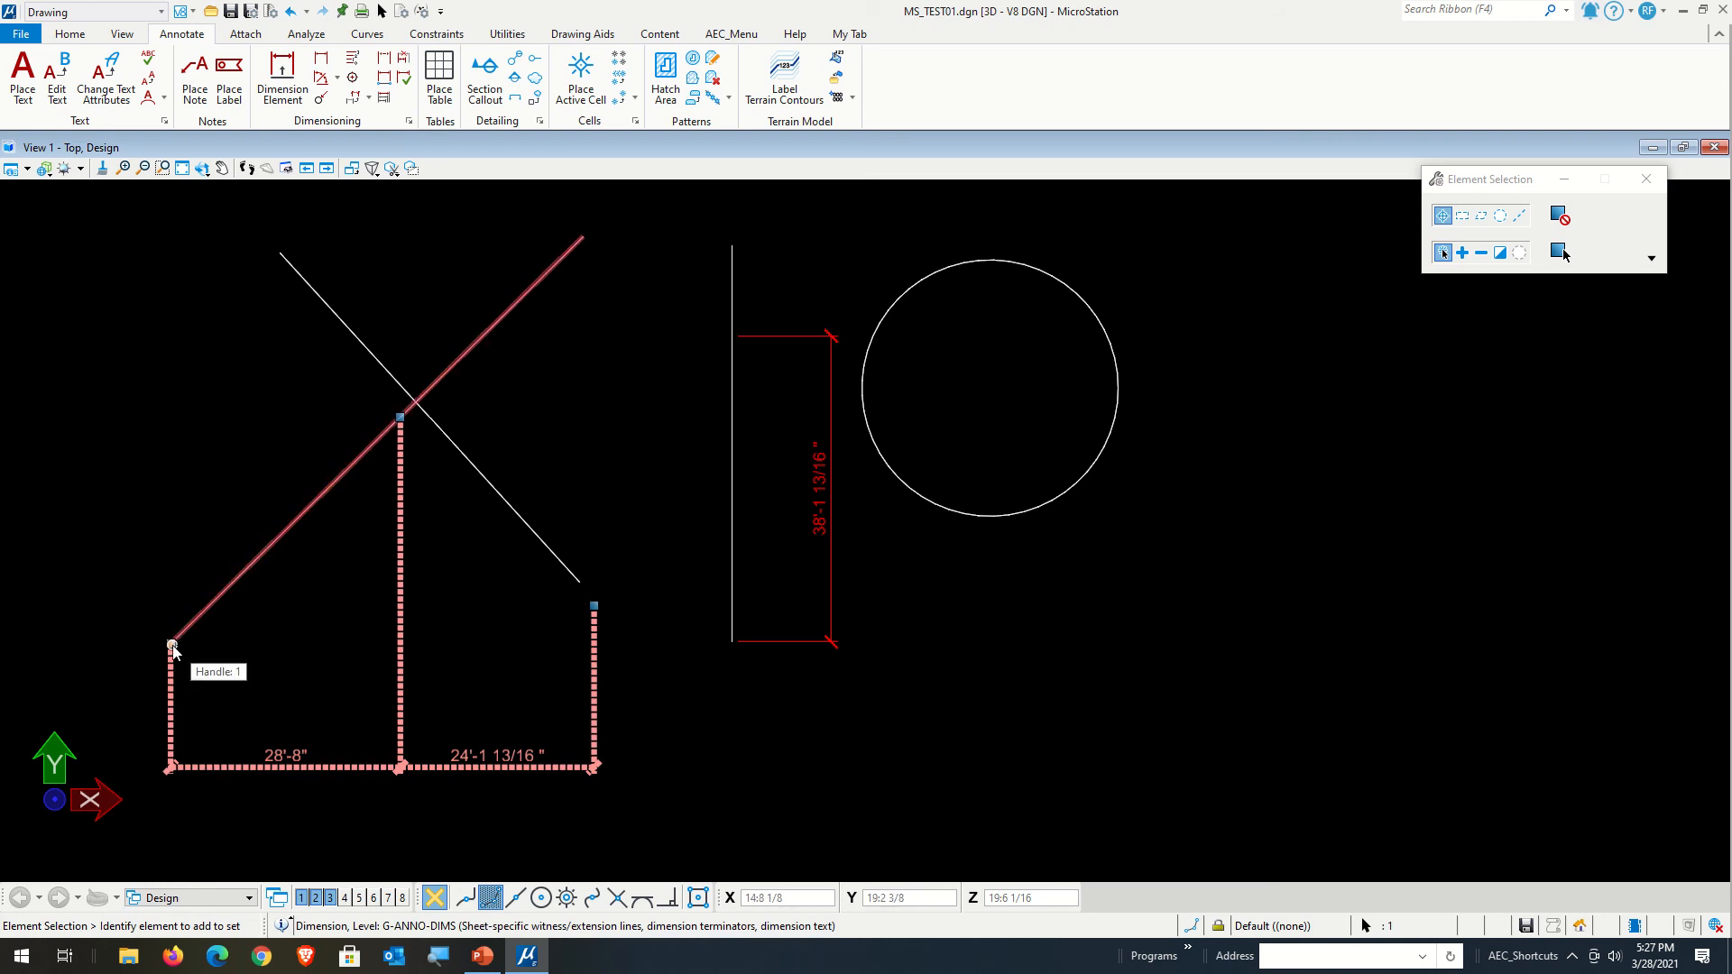
click(172, 644)
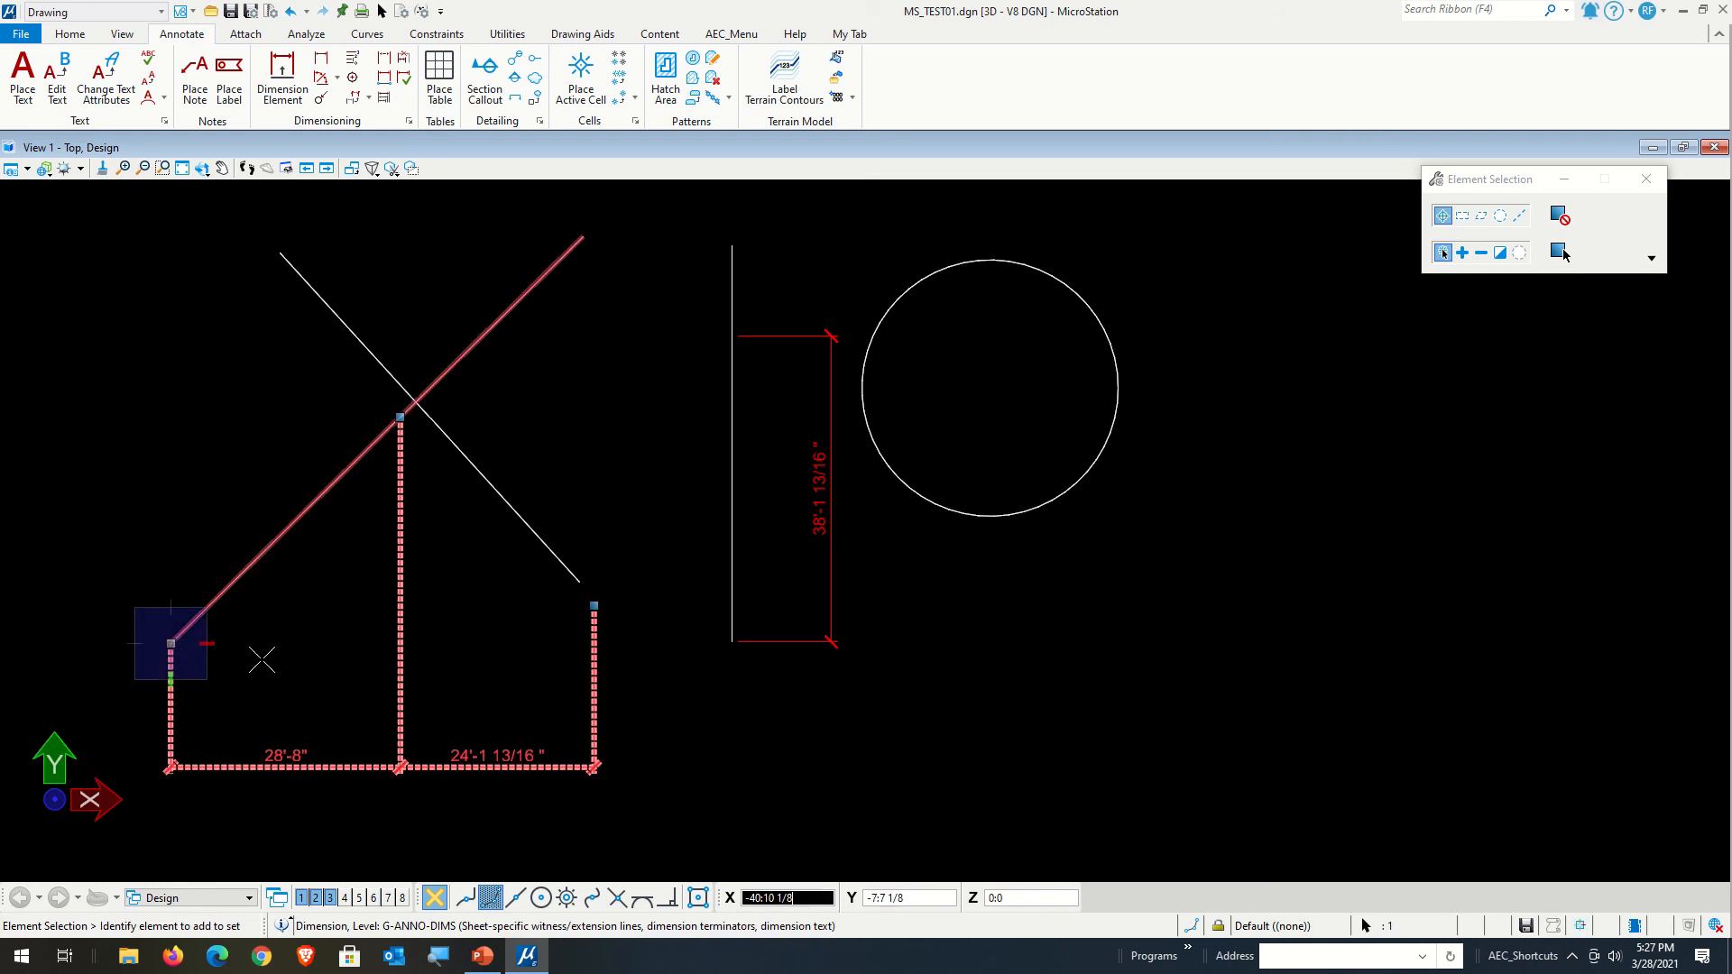
click(171, 642)
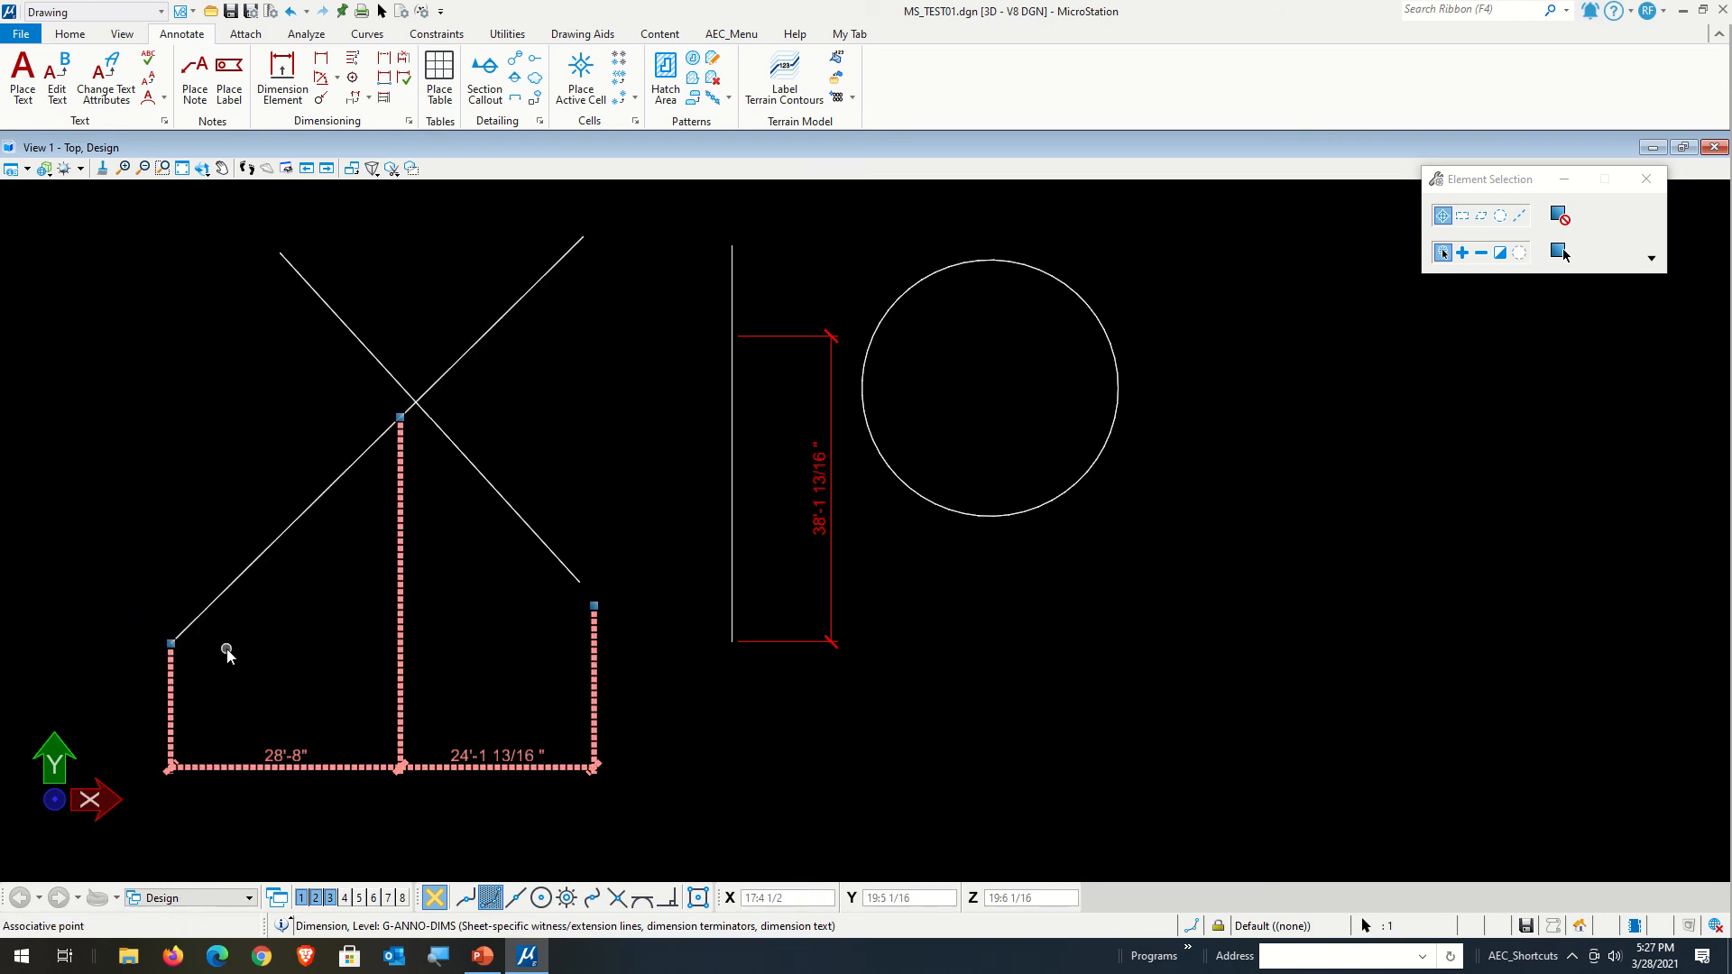
- Reattach the chained dimension's middle handle to the crossing of the two diagonal lines using an Intersection snap
click(400, 419)
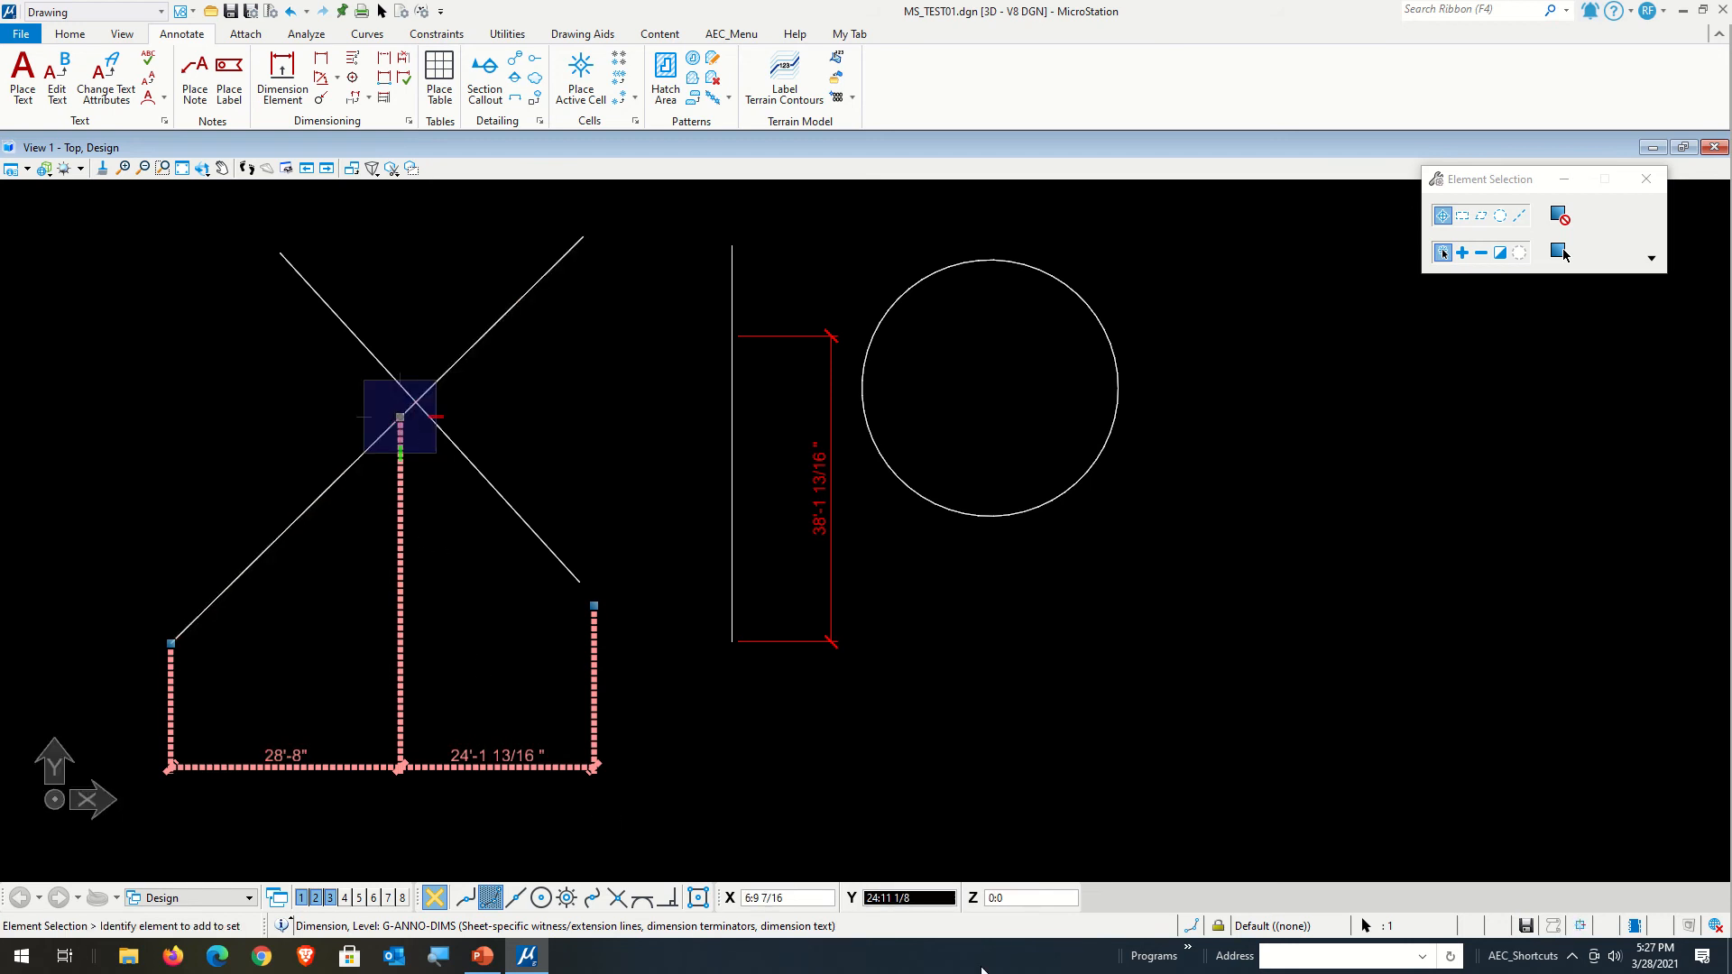
click(1191, 927)
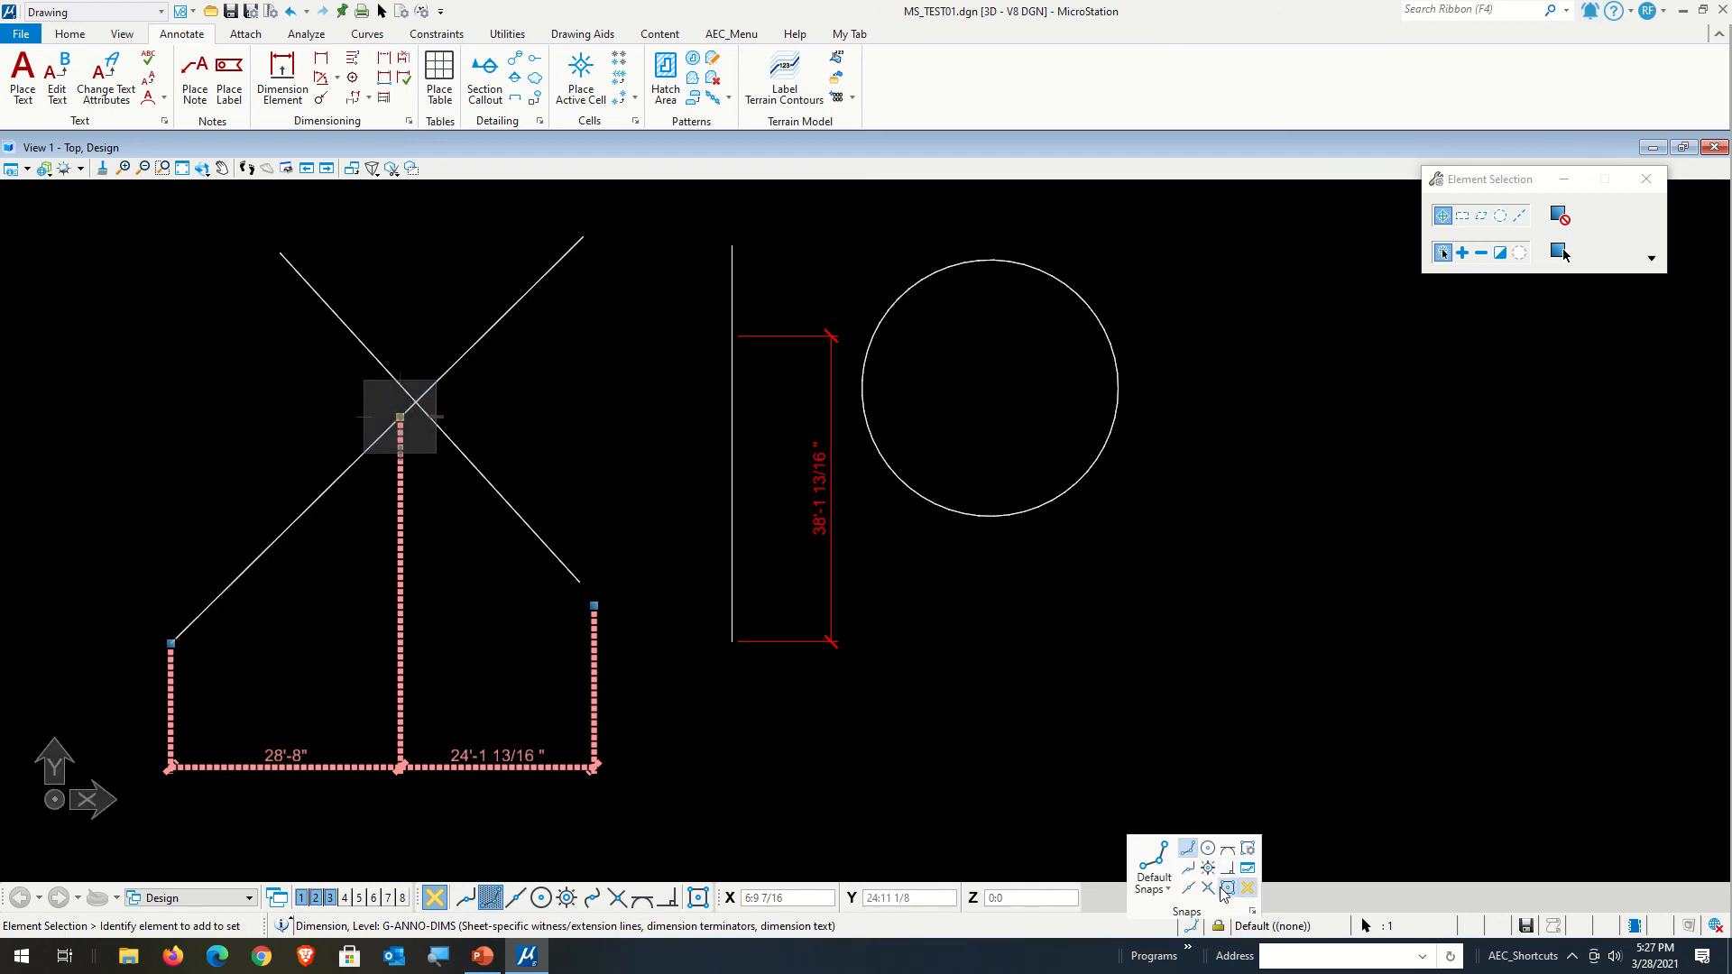
click(1209, 889)
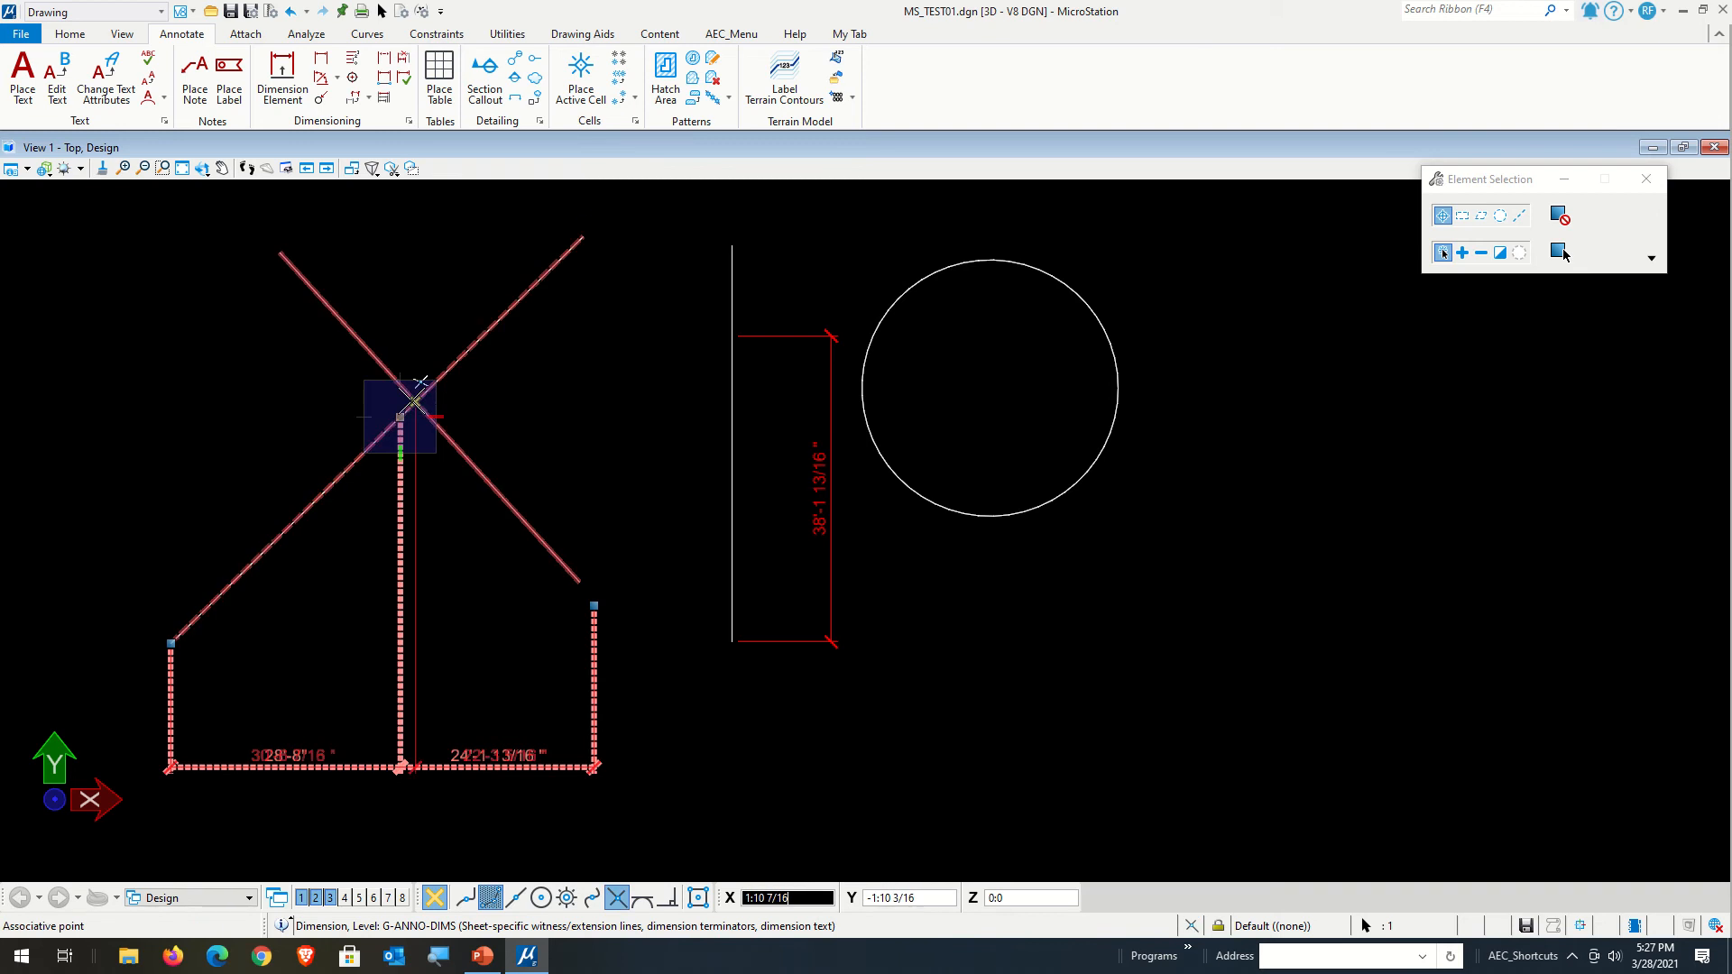
- Reattach the chained dimension's right handle to the lower-right endpoint of the new line and clear the selection
click(552, 547)
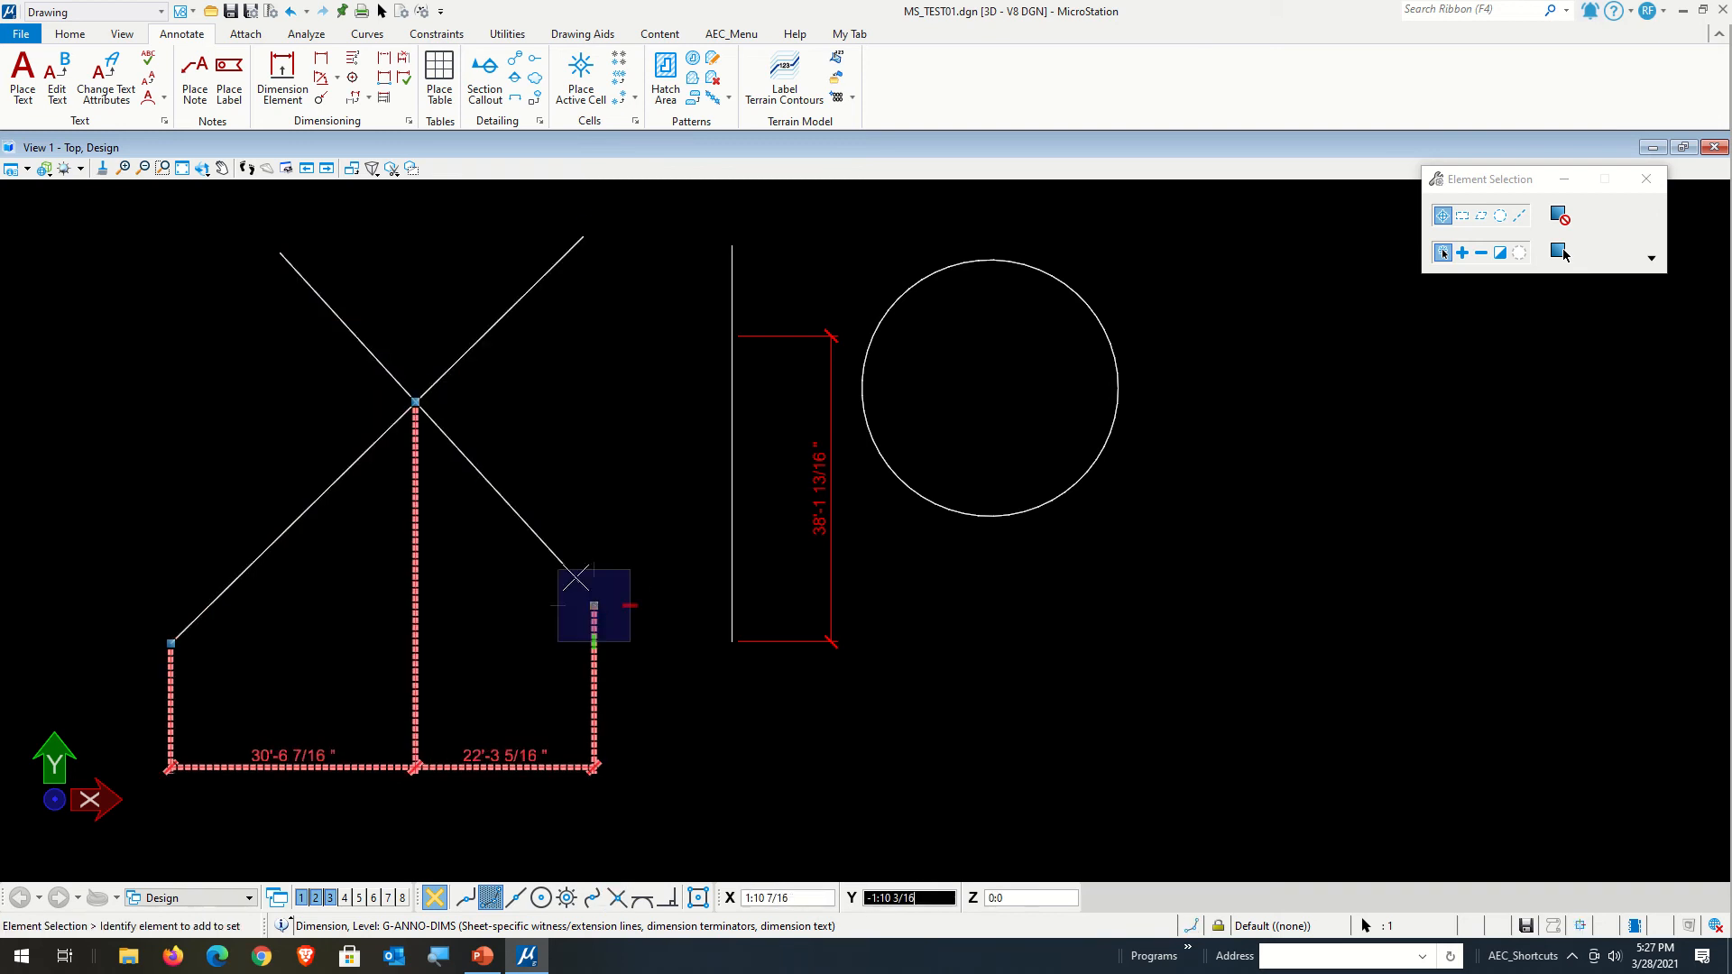
drag(592, 574, 579, 581)
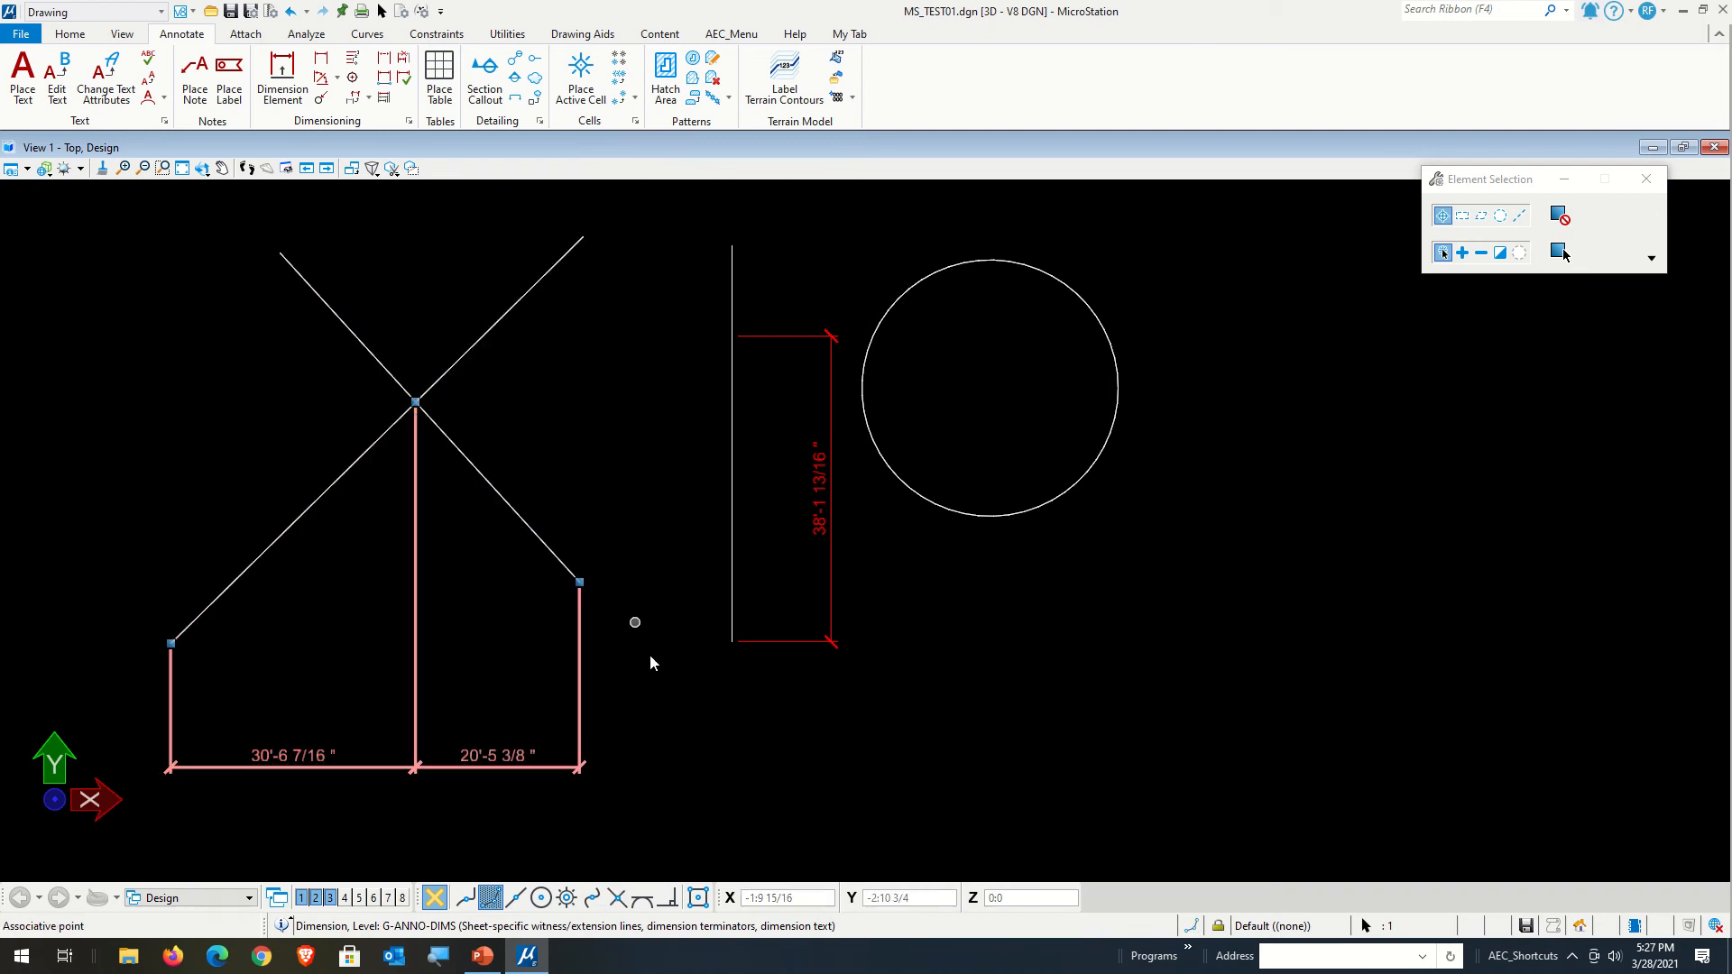
click(682, 759)
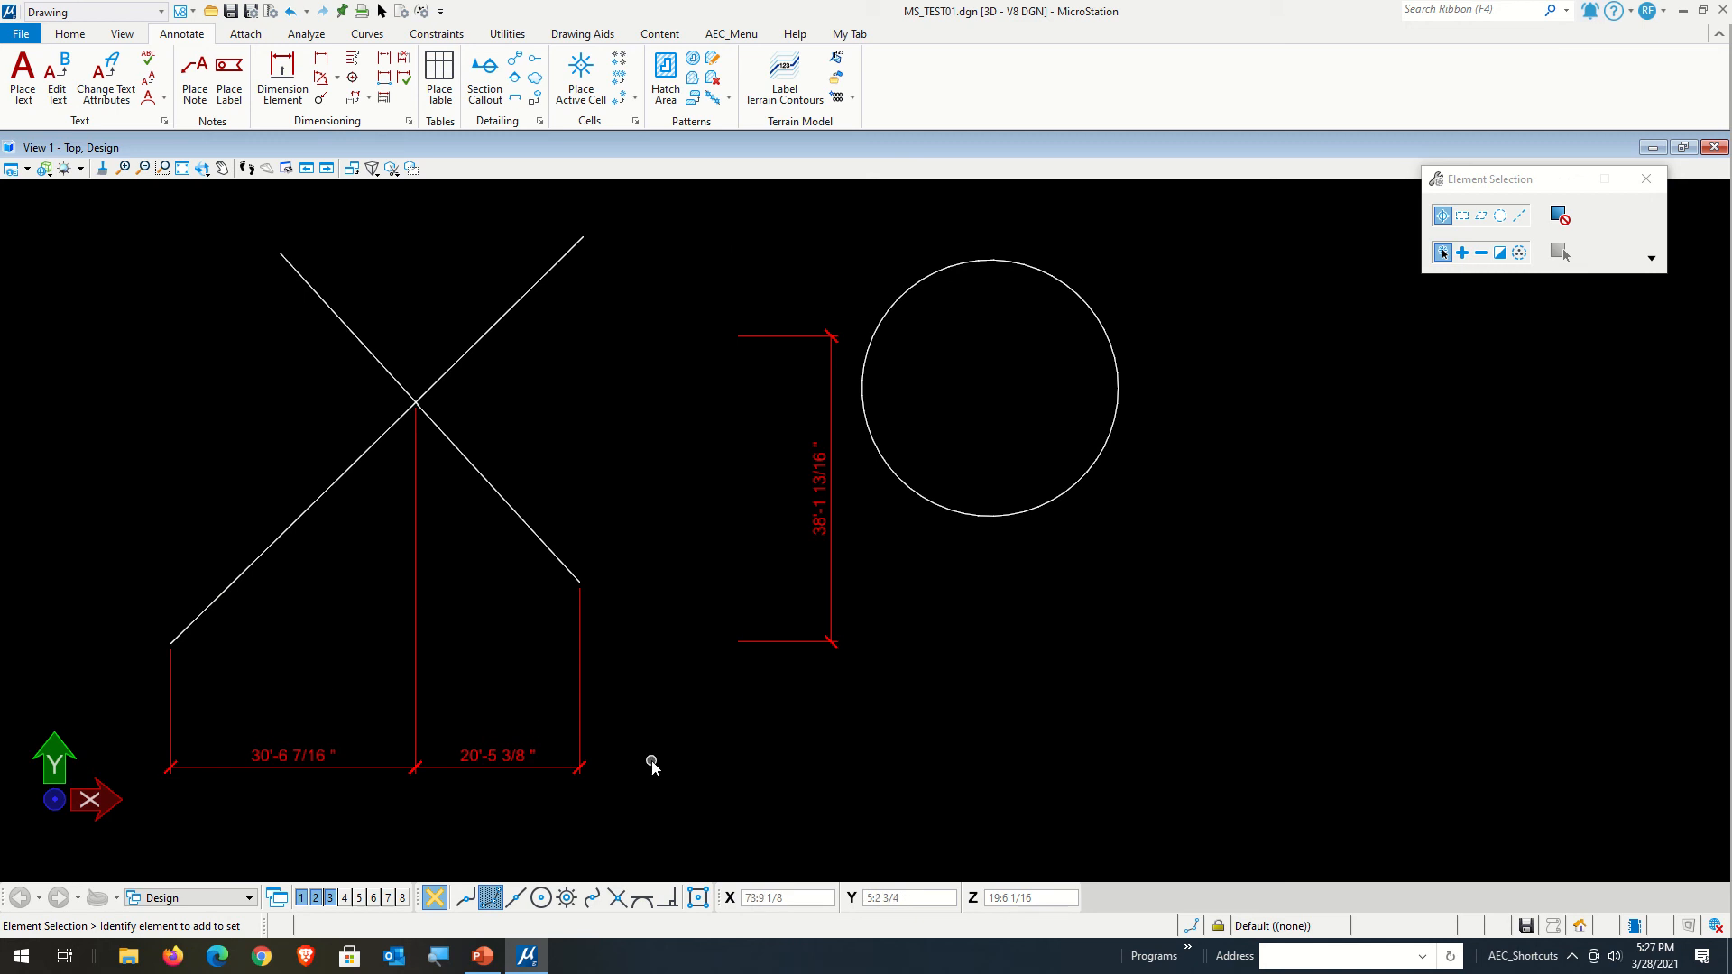
- Move the upper endpoint of the new diagonal line to the right to test the dimension's association
click(358, 346)
drag(580, 582, 391, 245)
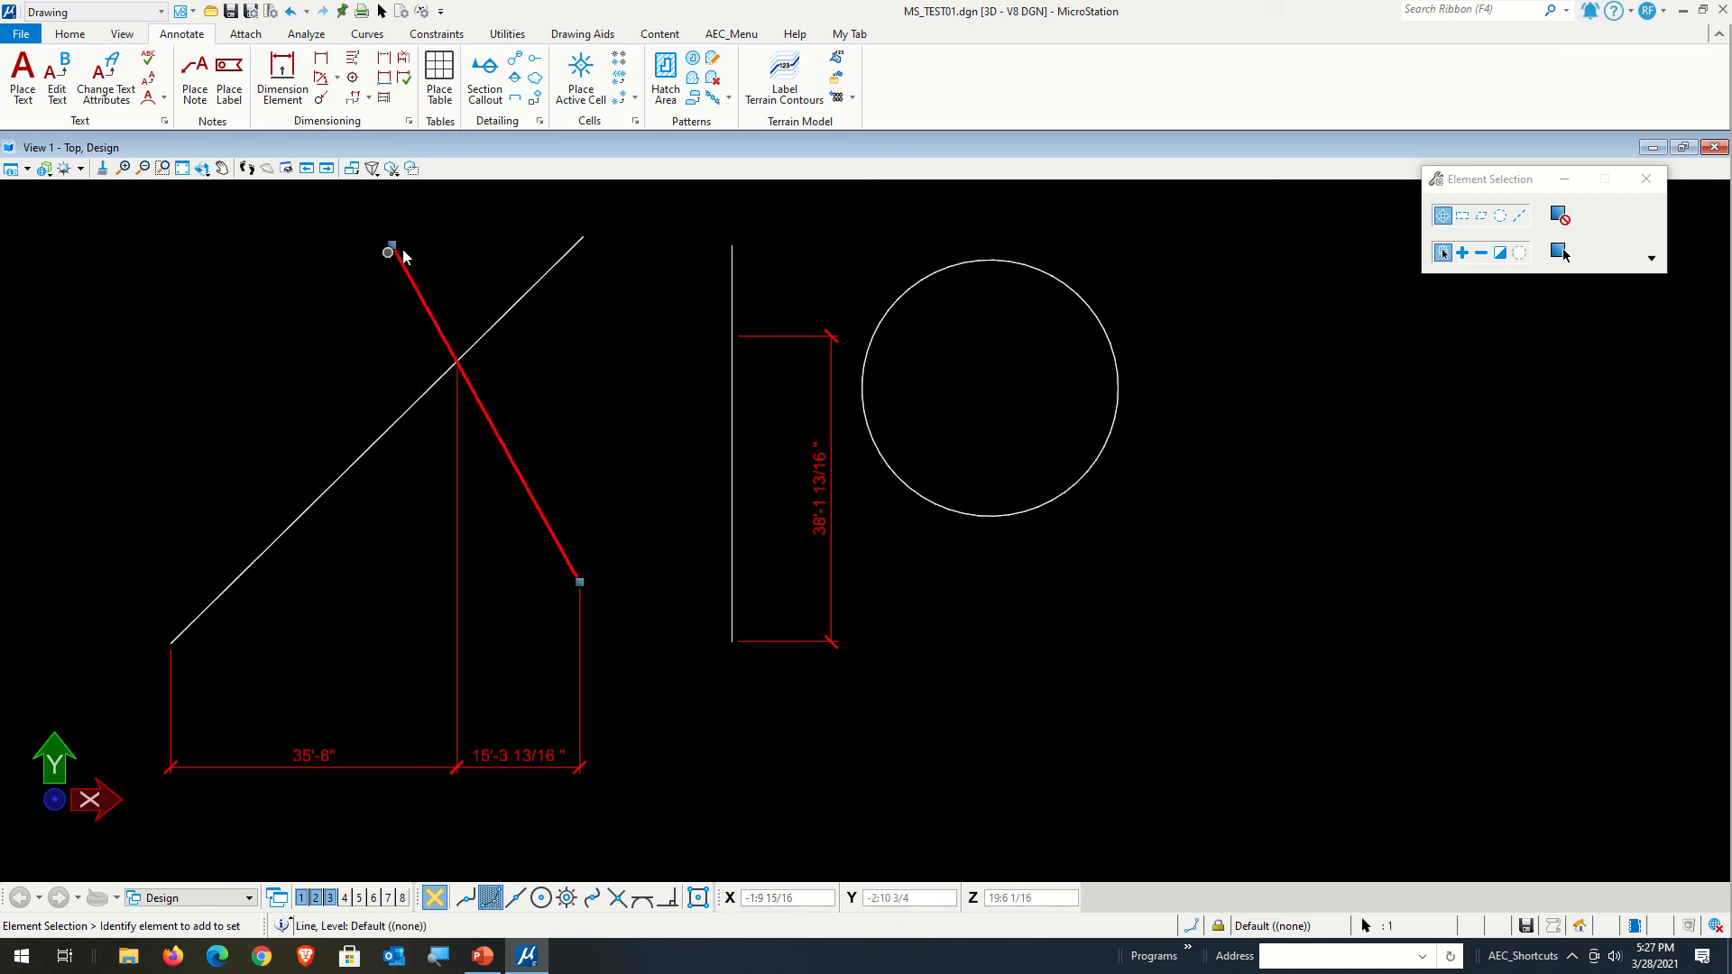
click(393, 250)
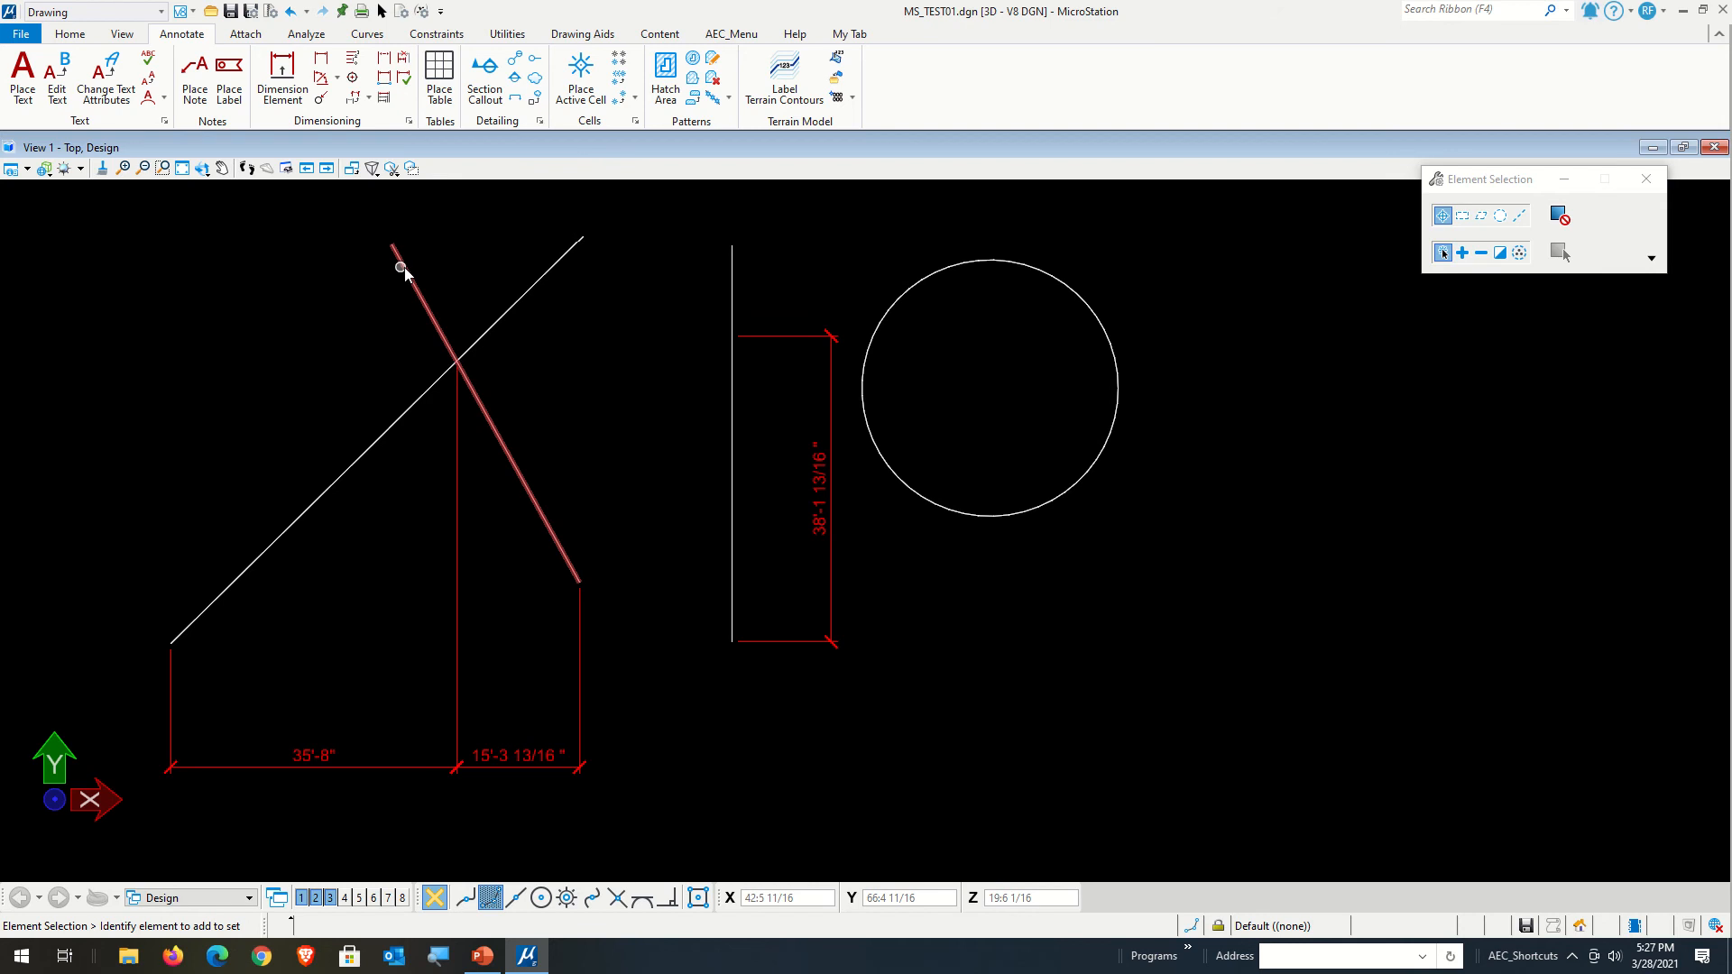
- Move the same upper endpoint back left and slightly lower, and clear the selection
click(402, 266)
drag(391, 244, 291, 317)
click(783, 792)
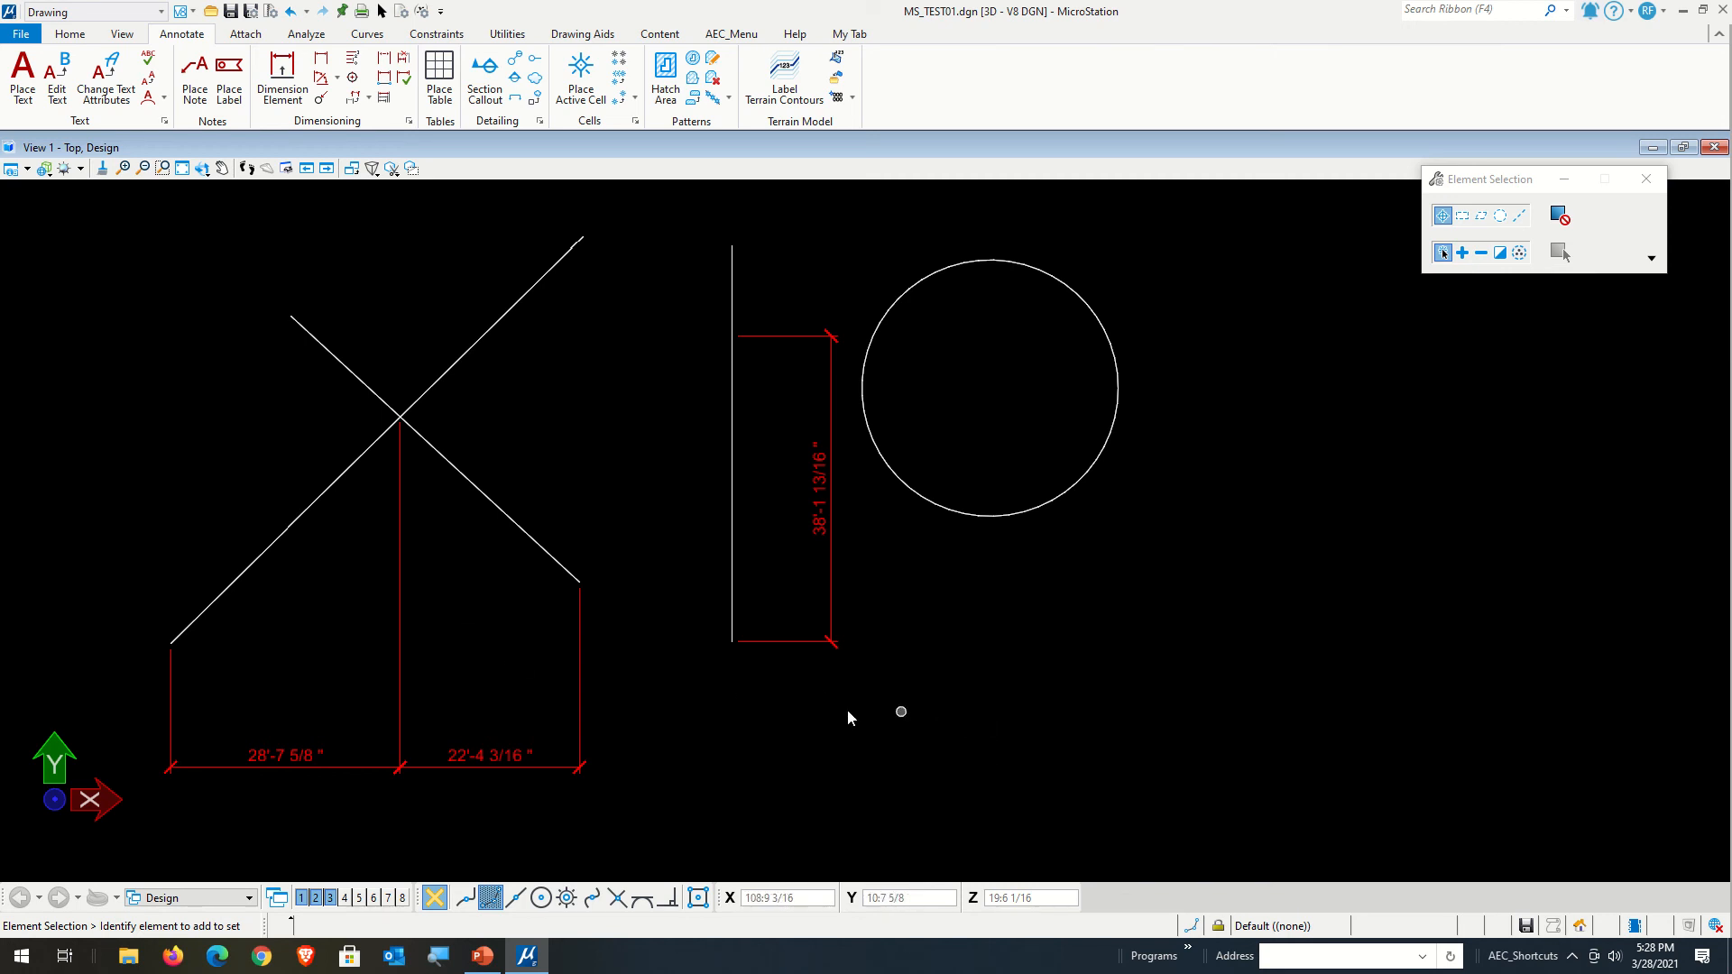
- Check the handles of the horizontal chained dimension and drop its association with the diagonal lines
click(578, 660)
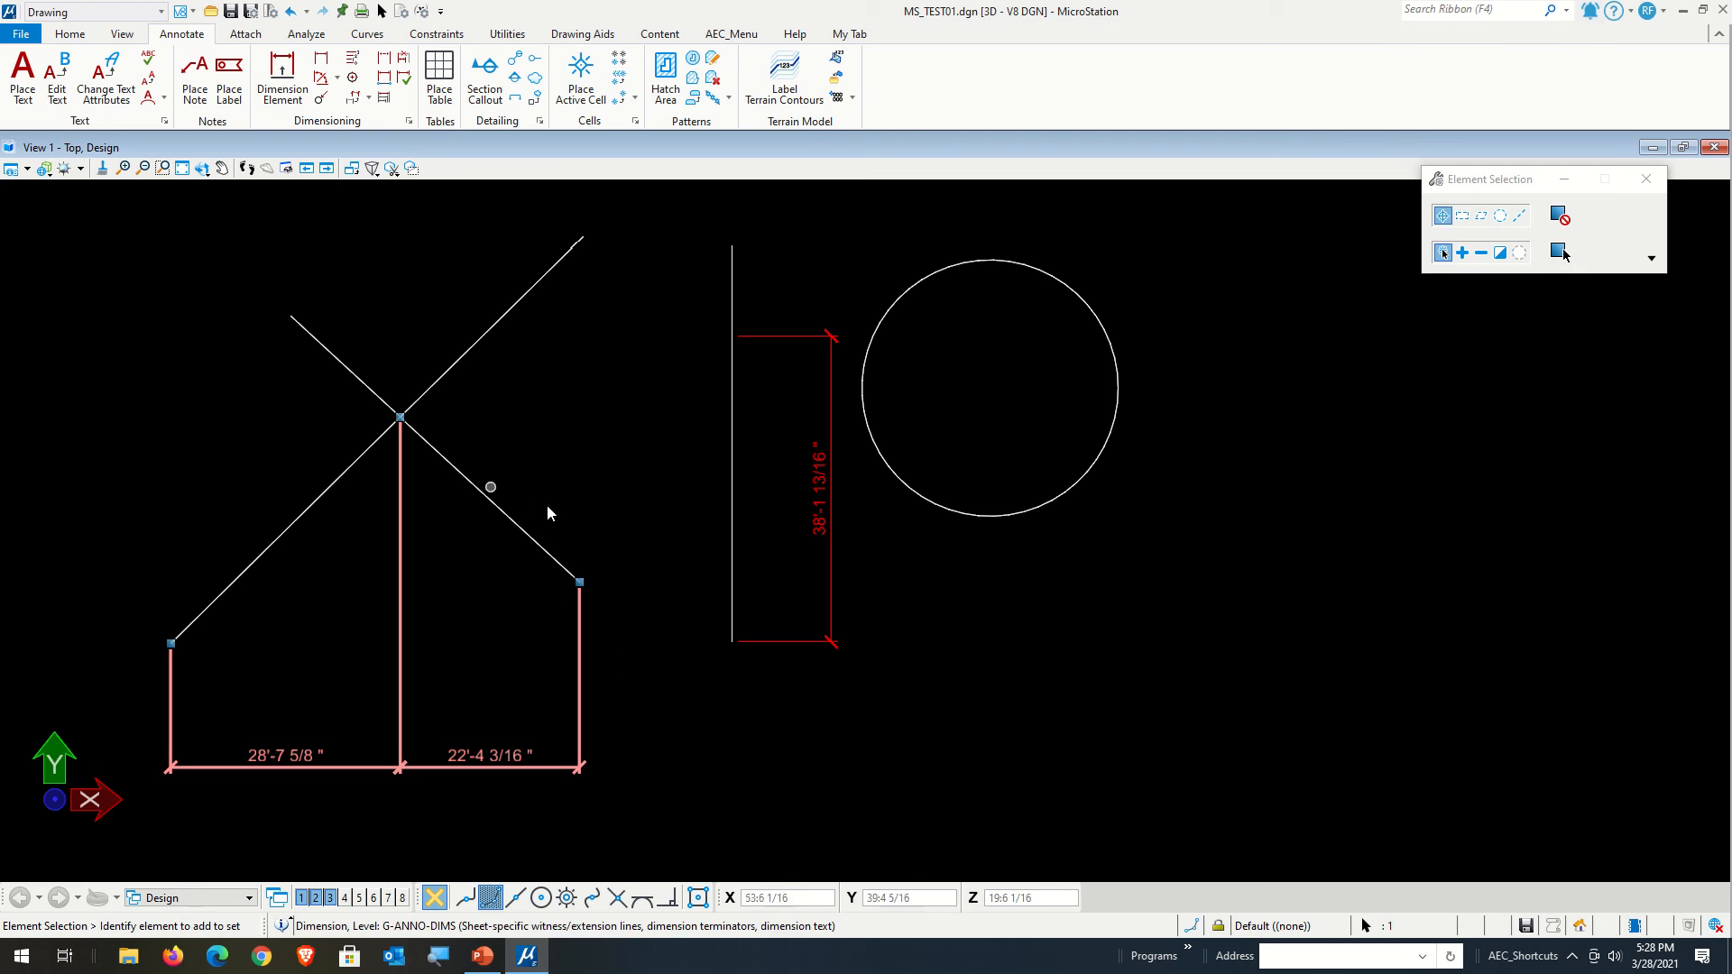
click(721, 749)
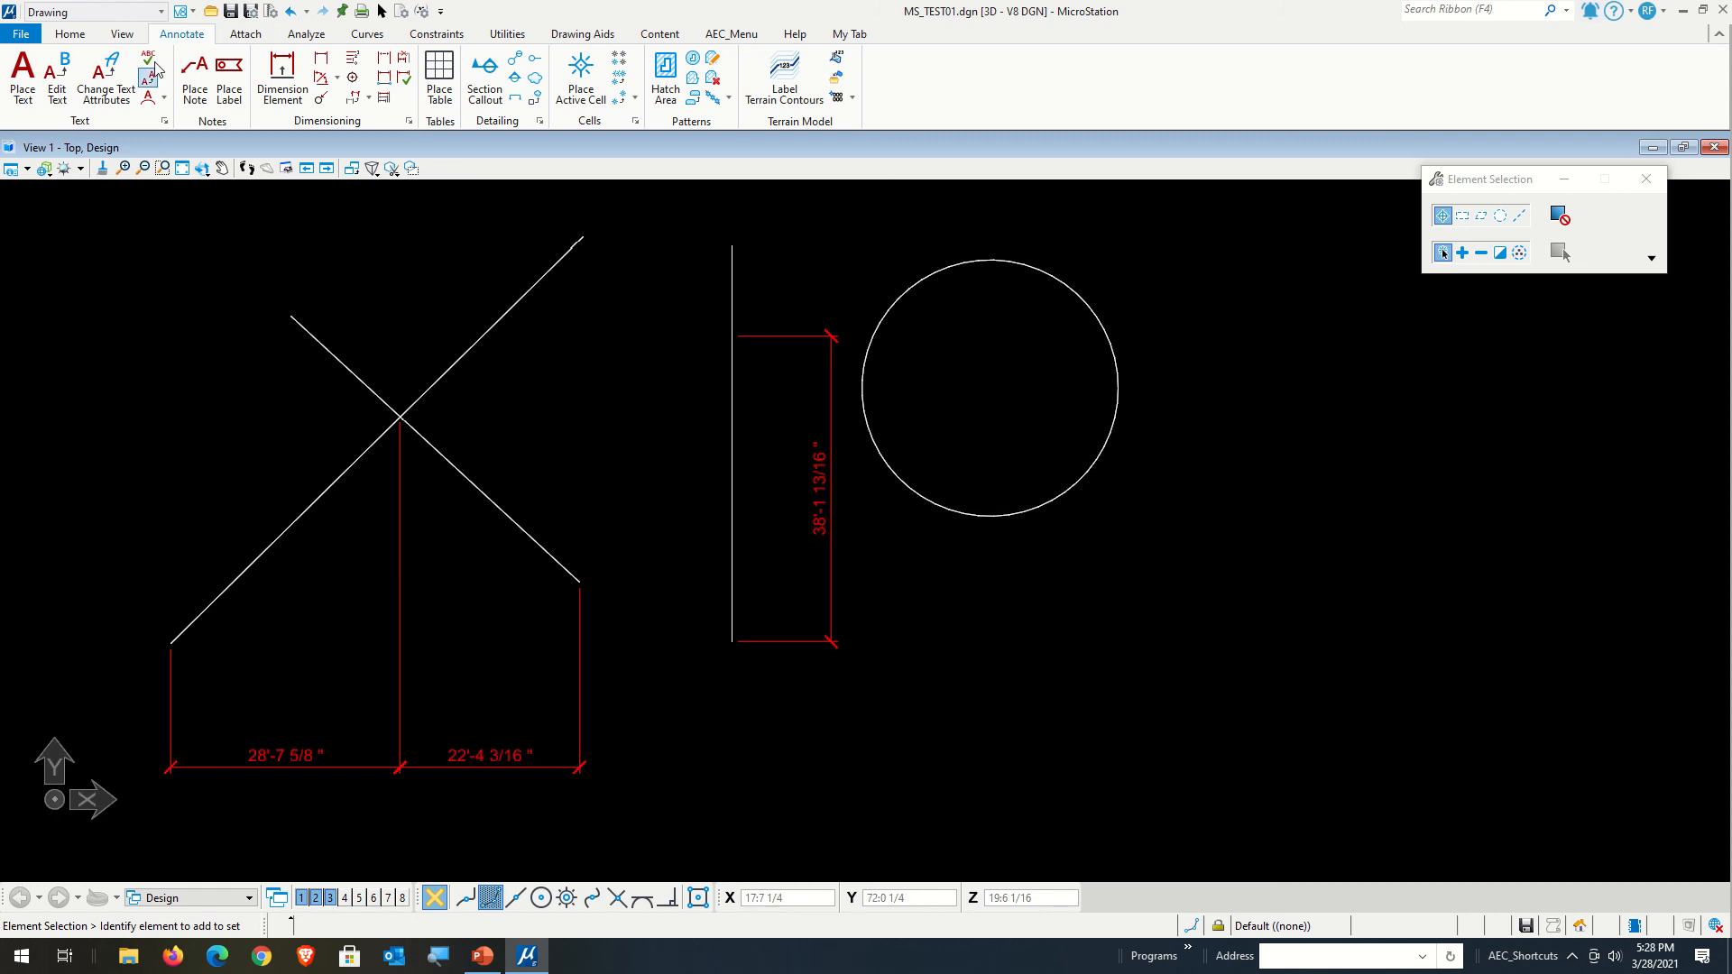
click(70, 34)
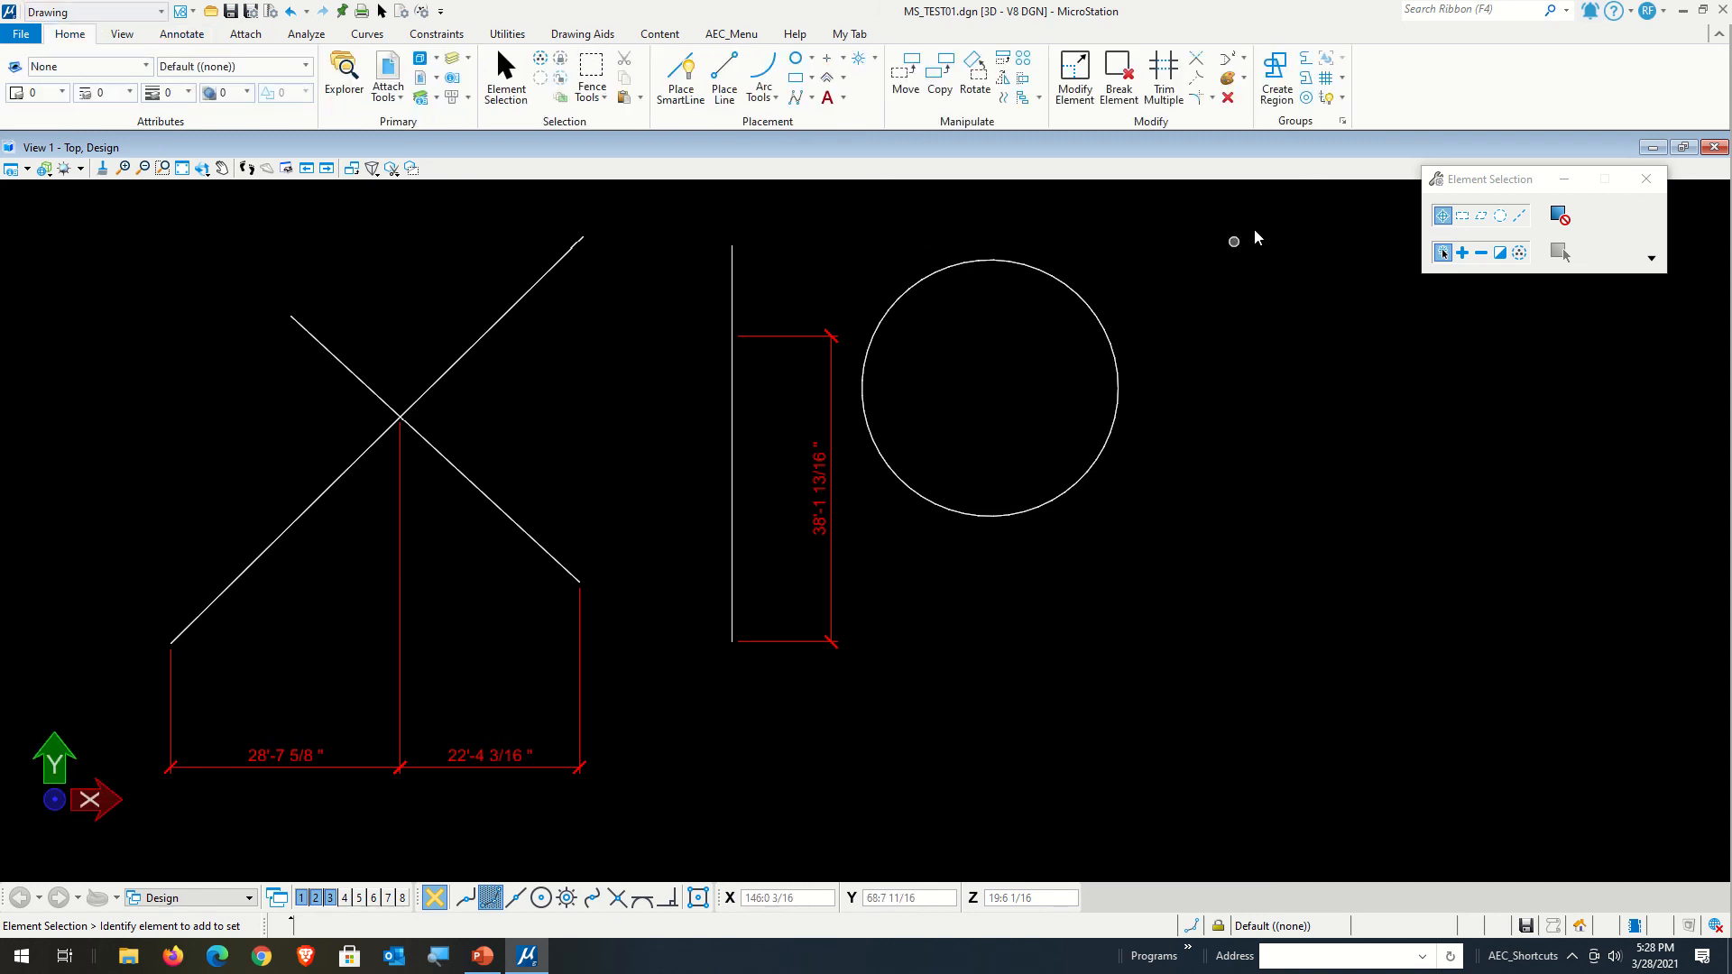
click(1343, 83)
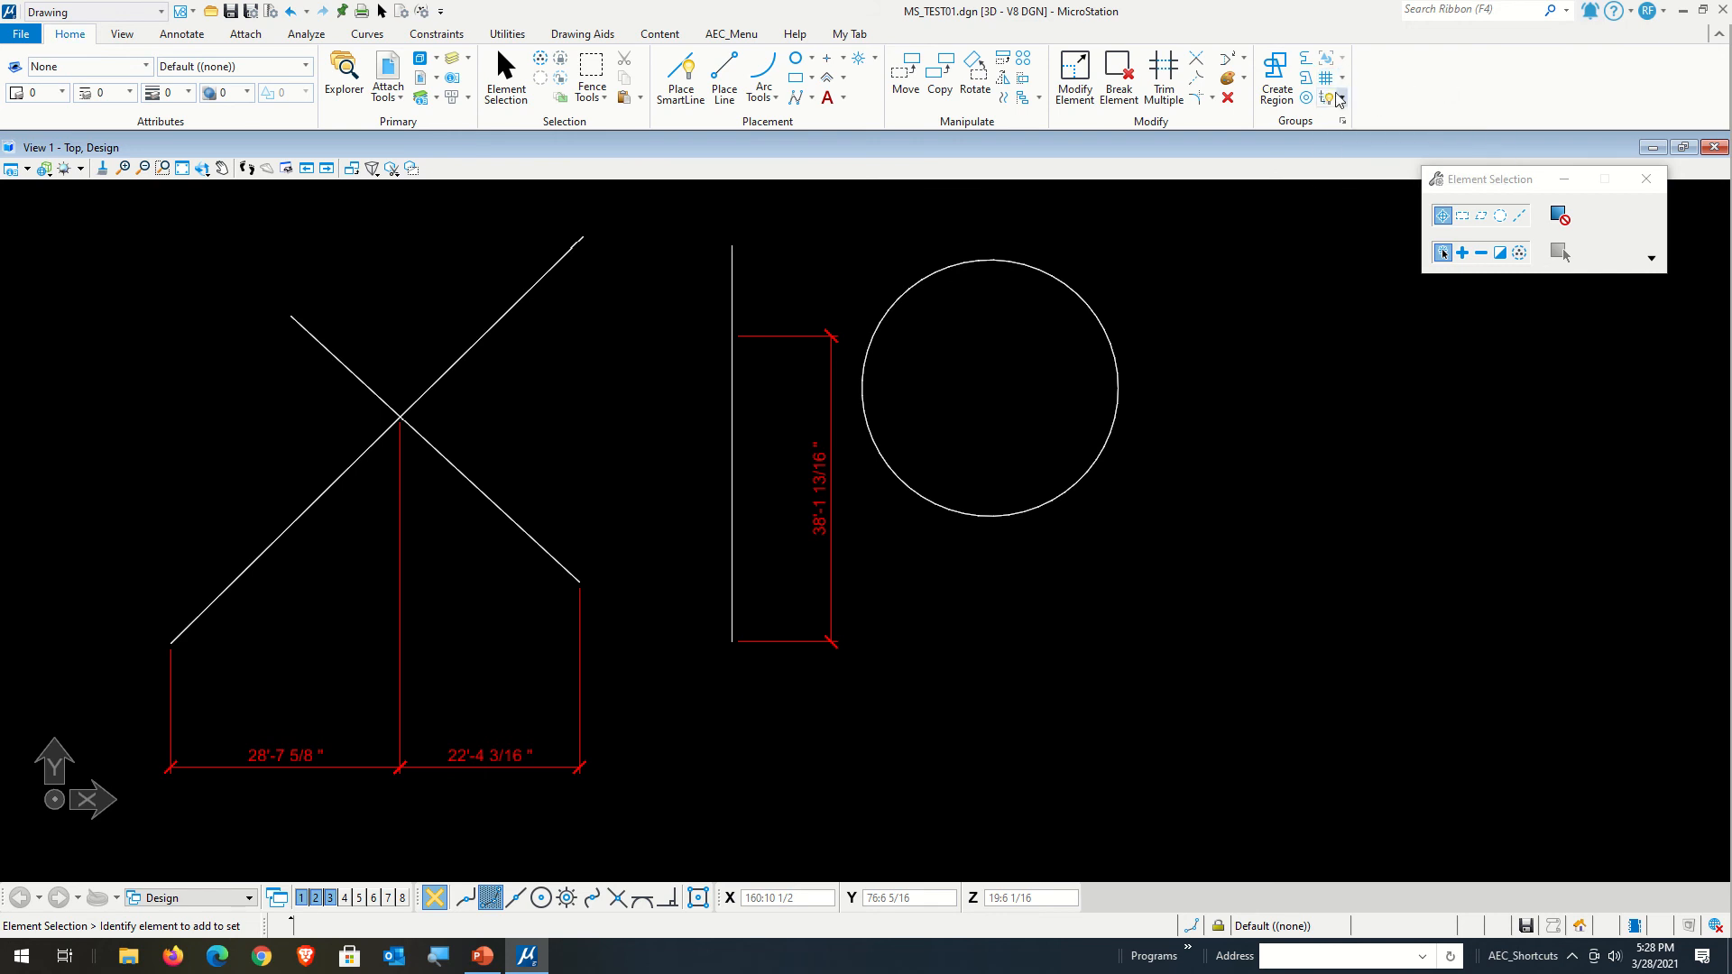
click(1342, 99)
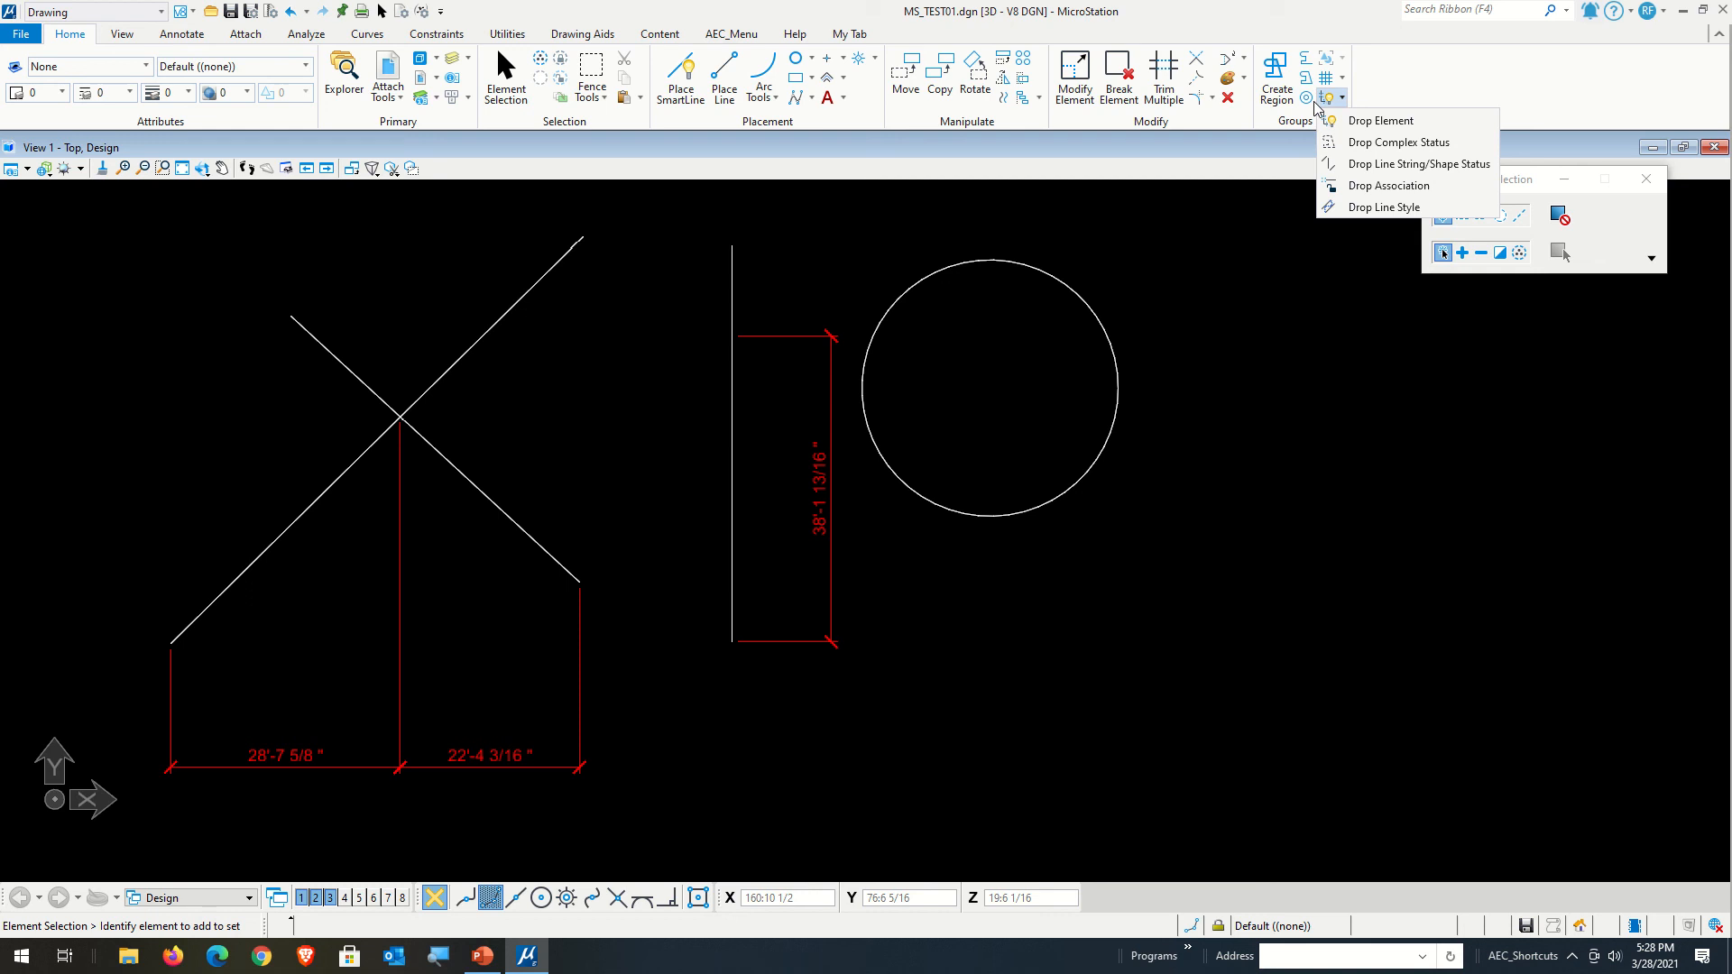
click(1363, 187)
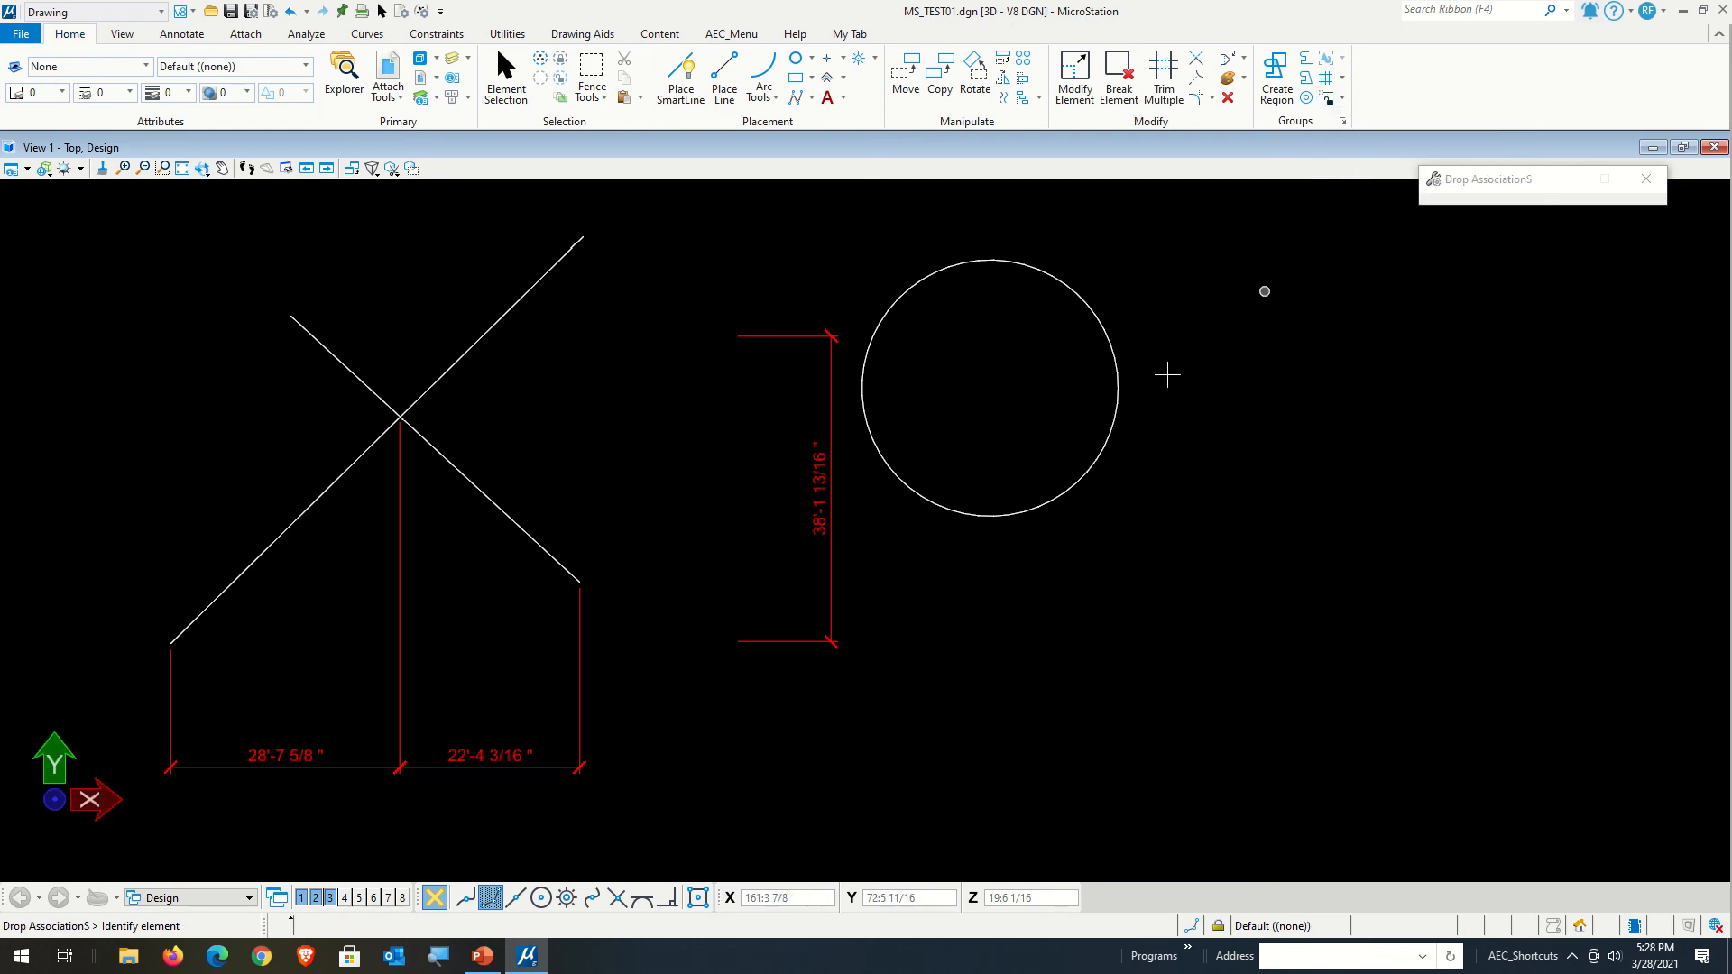
click(579, 659)
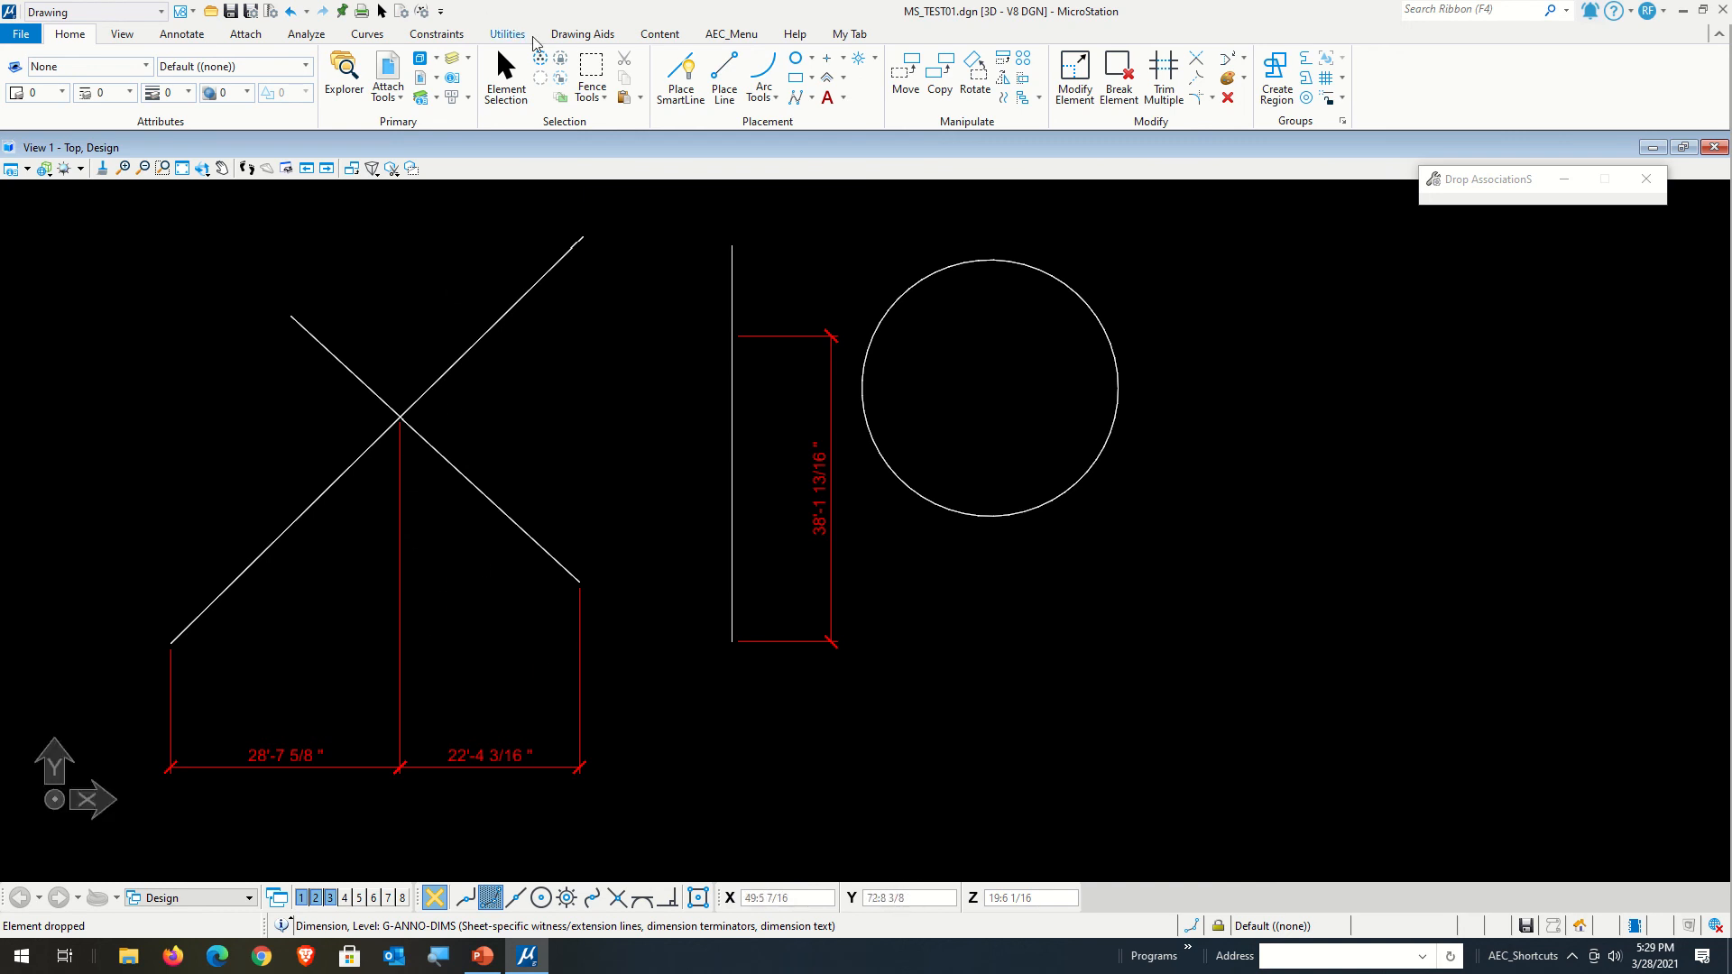
- Delete the shorter diagonal line to test the dropped dimension, and undo the deletion
click(520, 72)
click(465, 480)
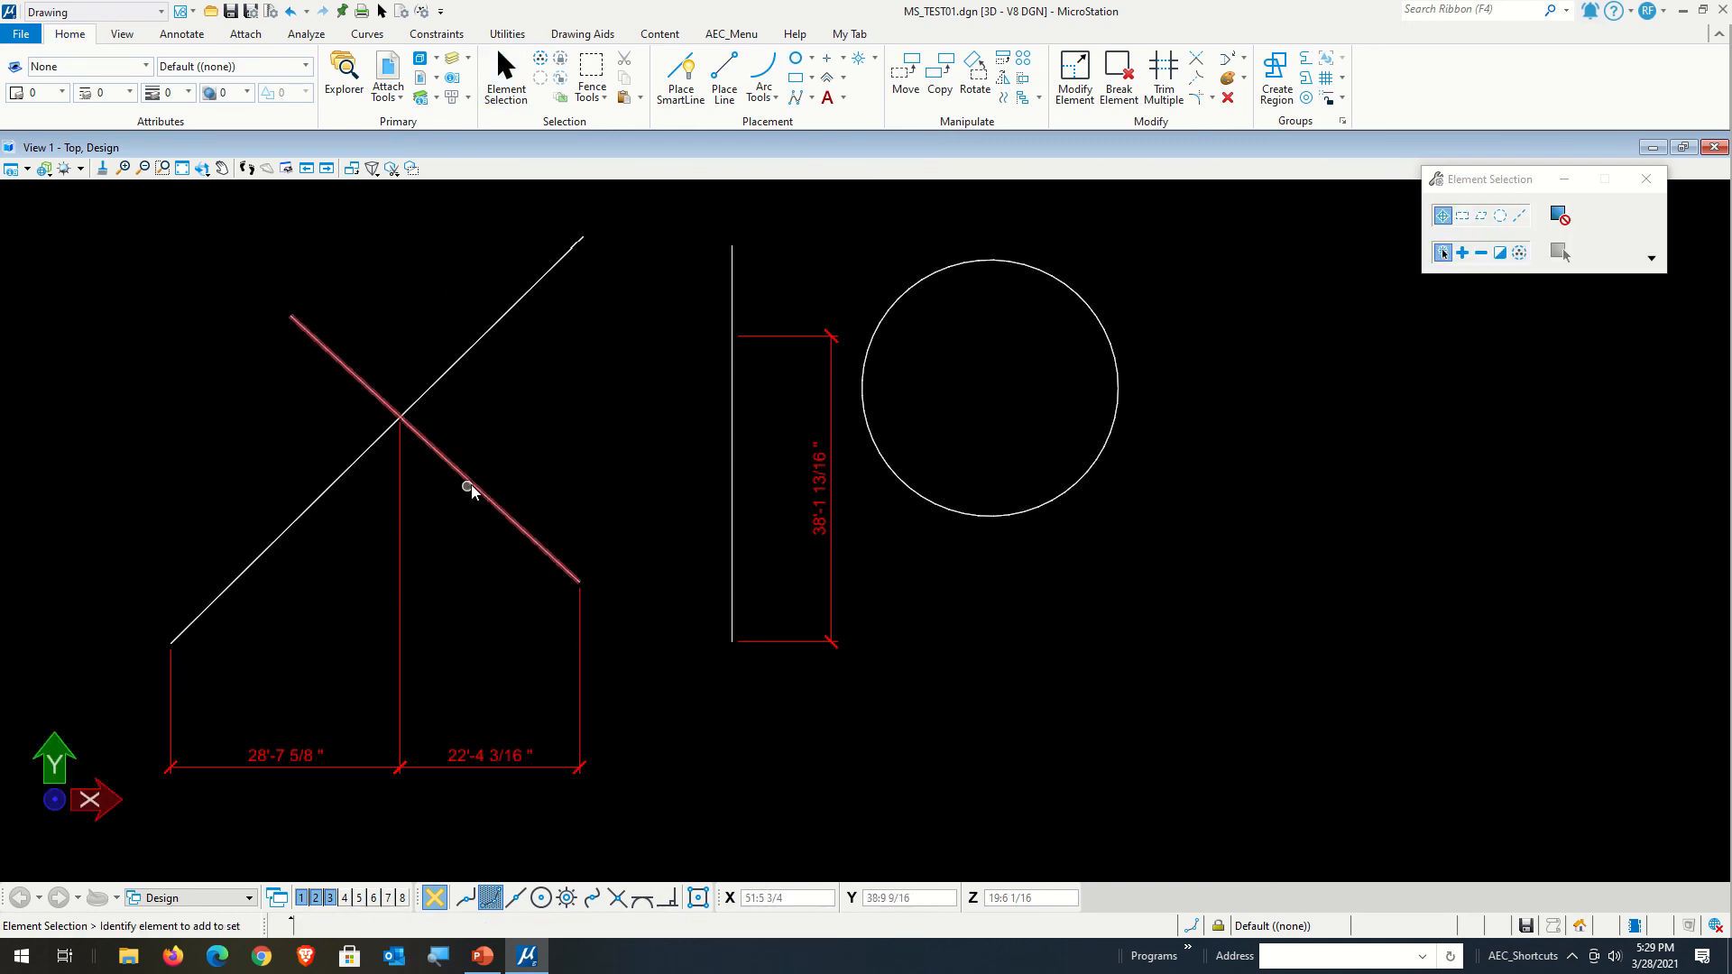
key(Delete)
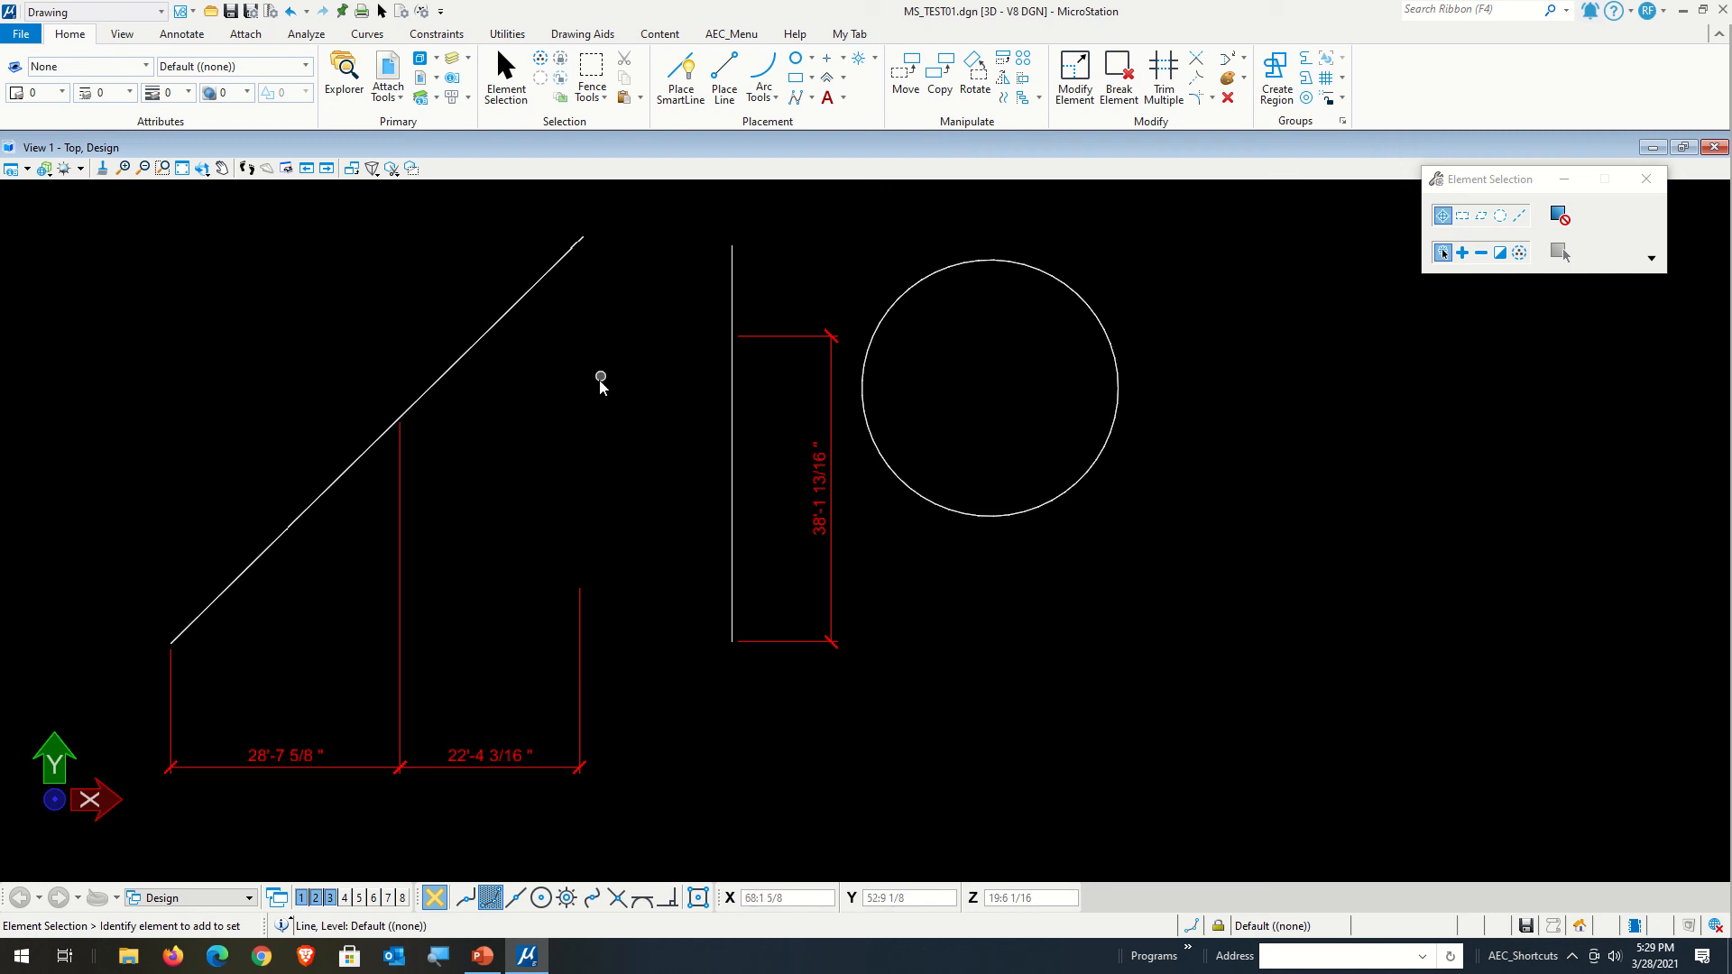
key(ctrl+z)
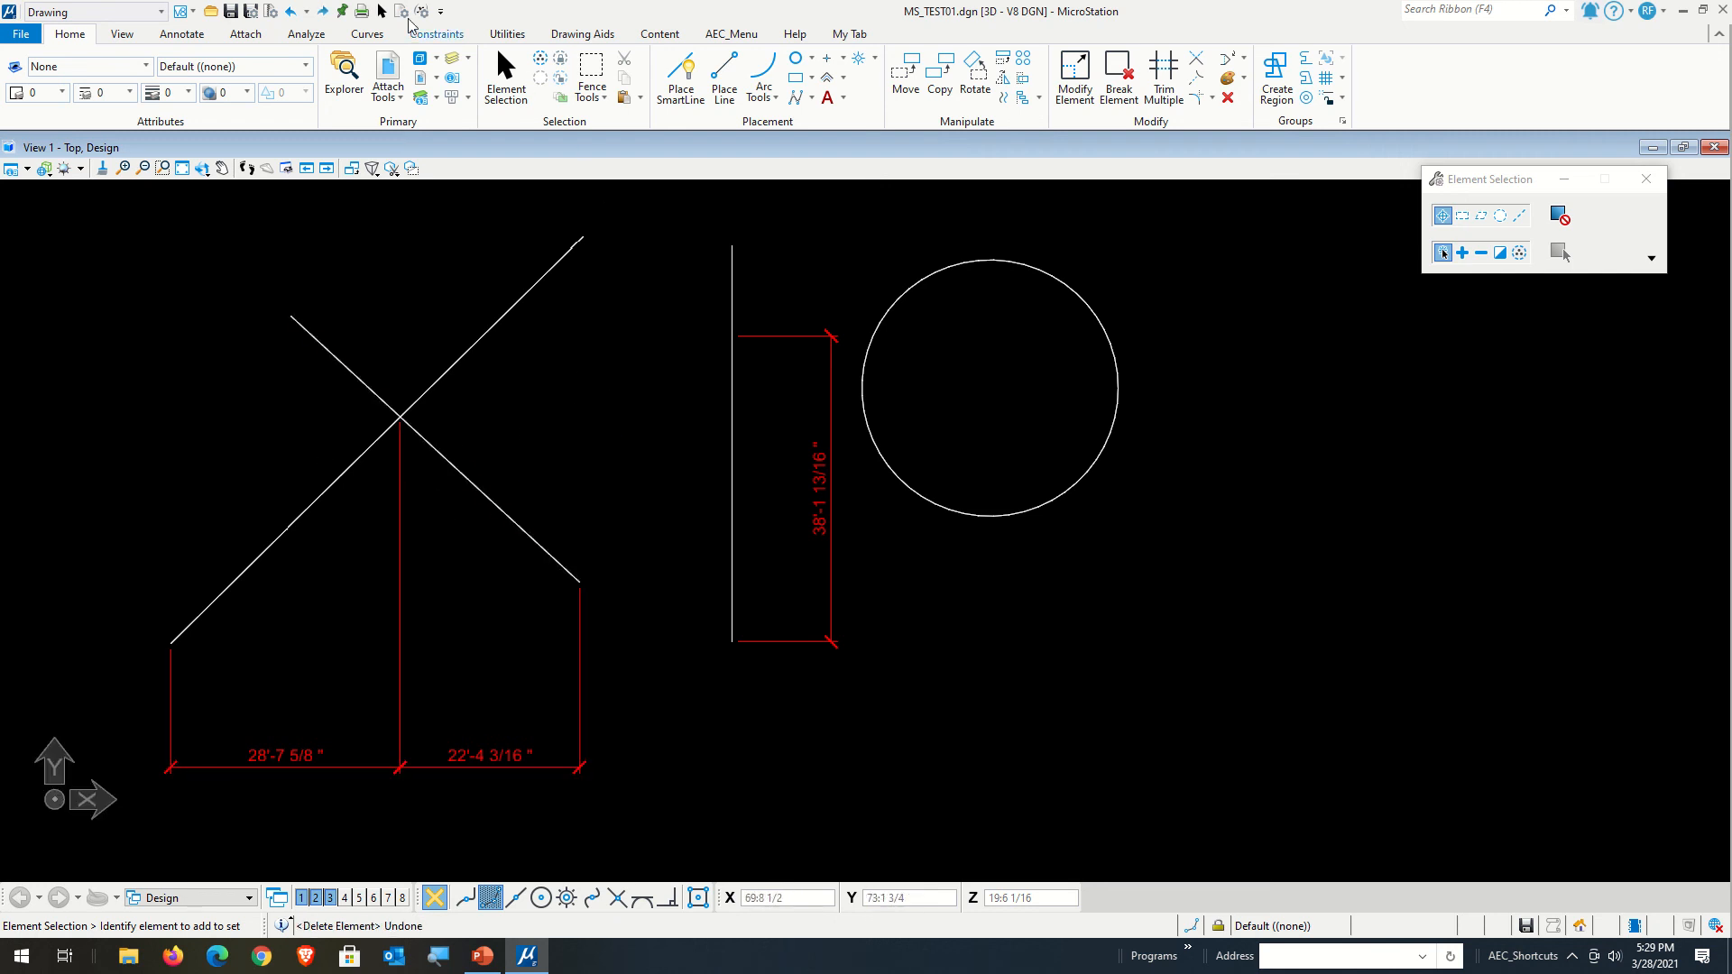
- Try to restore the horizontal chained dimension's link to the diagonal lines with the Reassociate Dimension tool
click(181, 33)
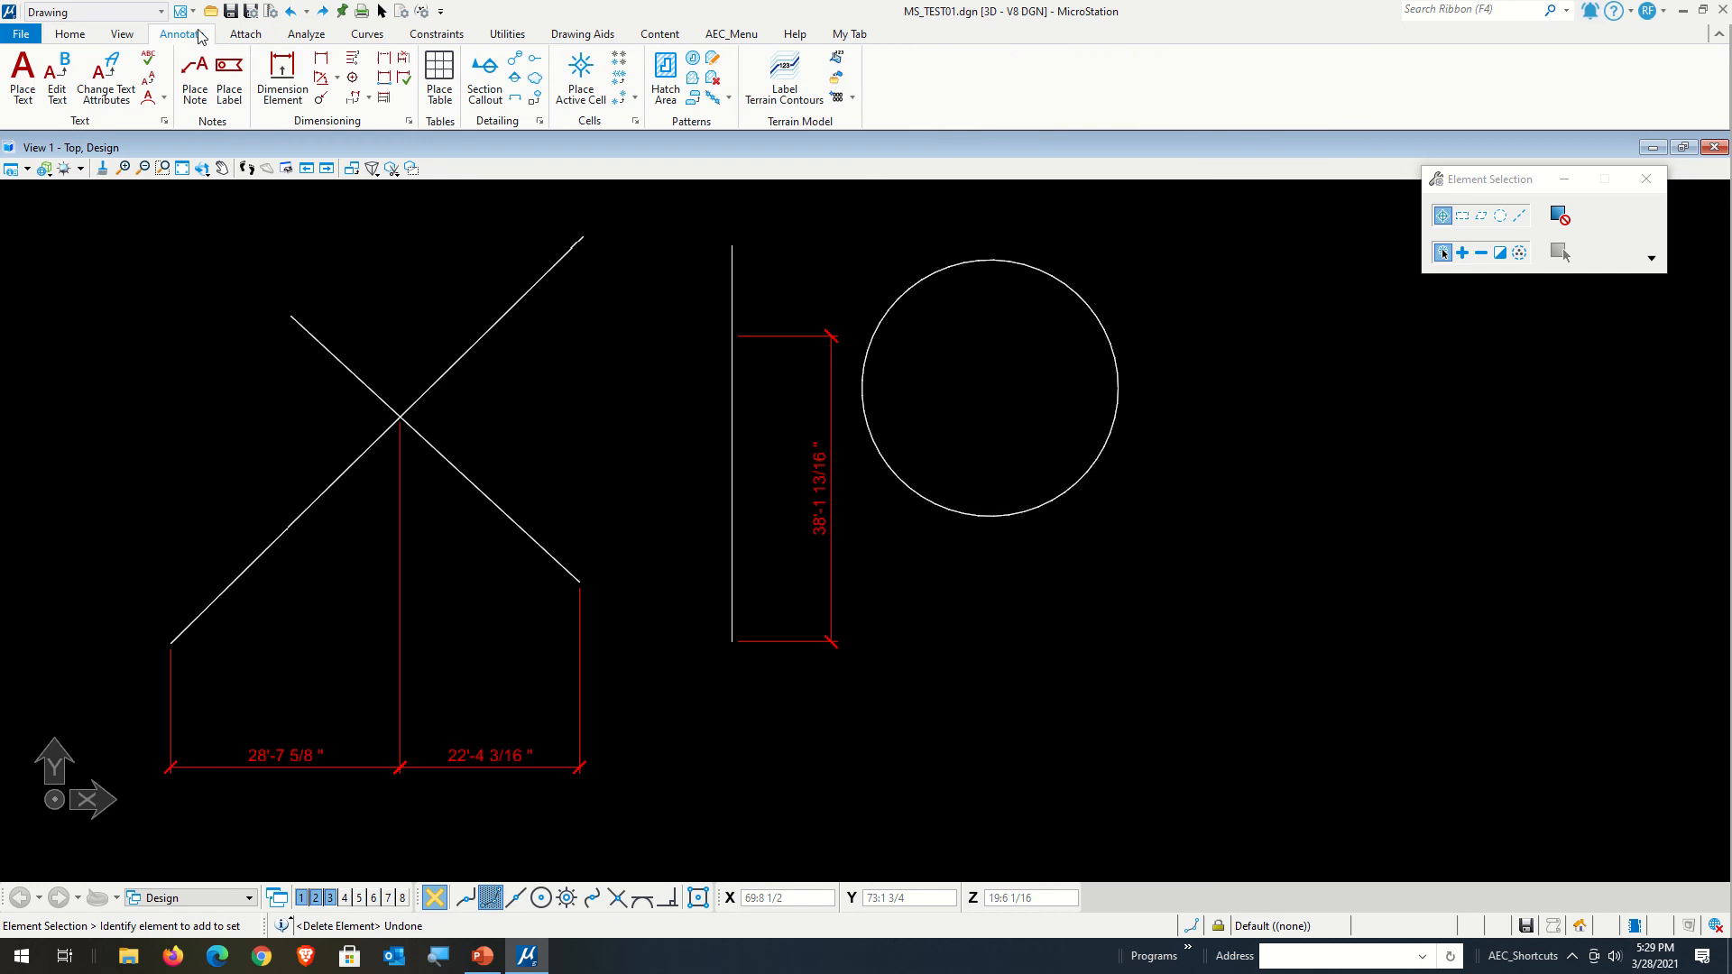
click(389, 83)
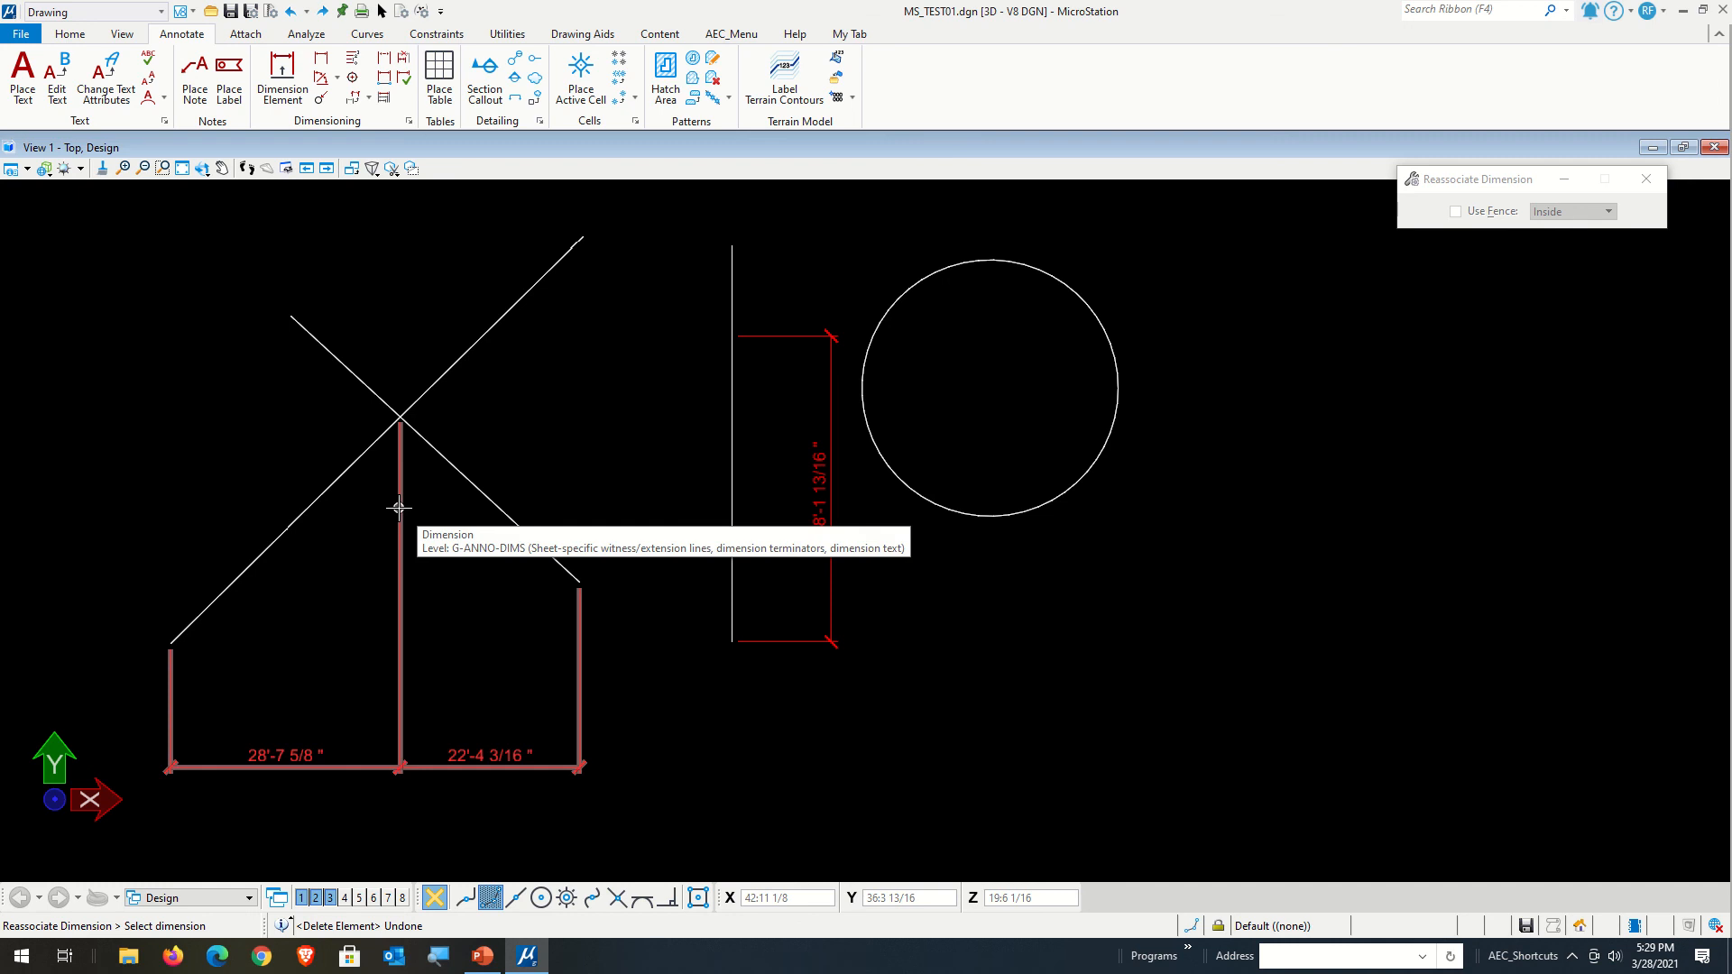
click(399, 508)
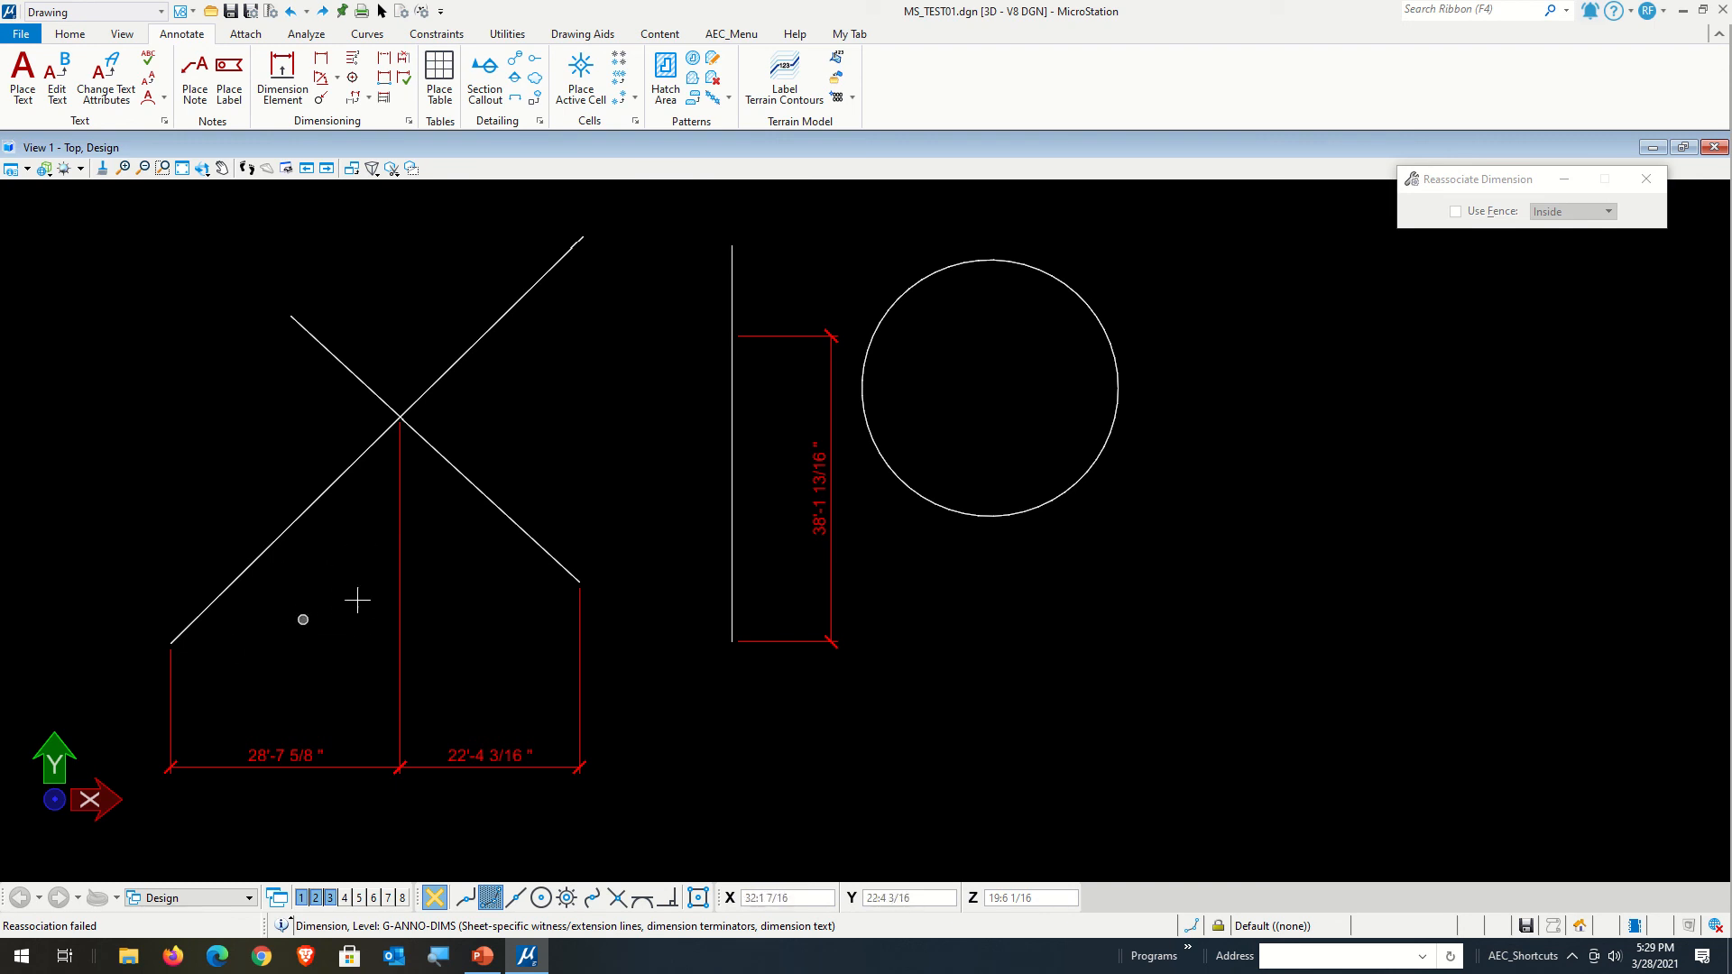
click(382, 11)
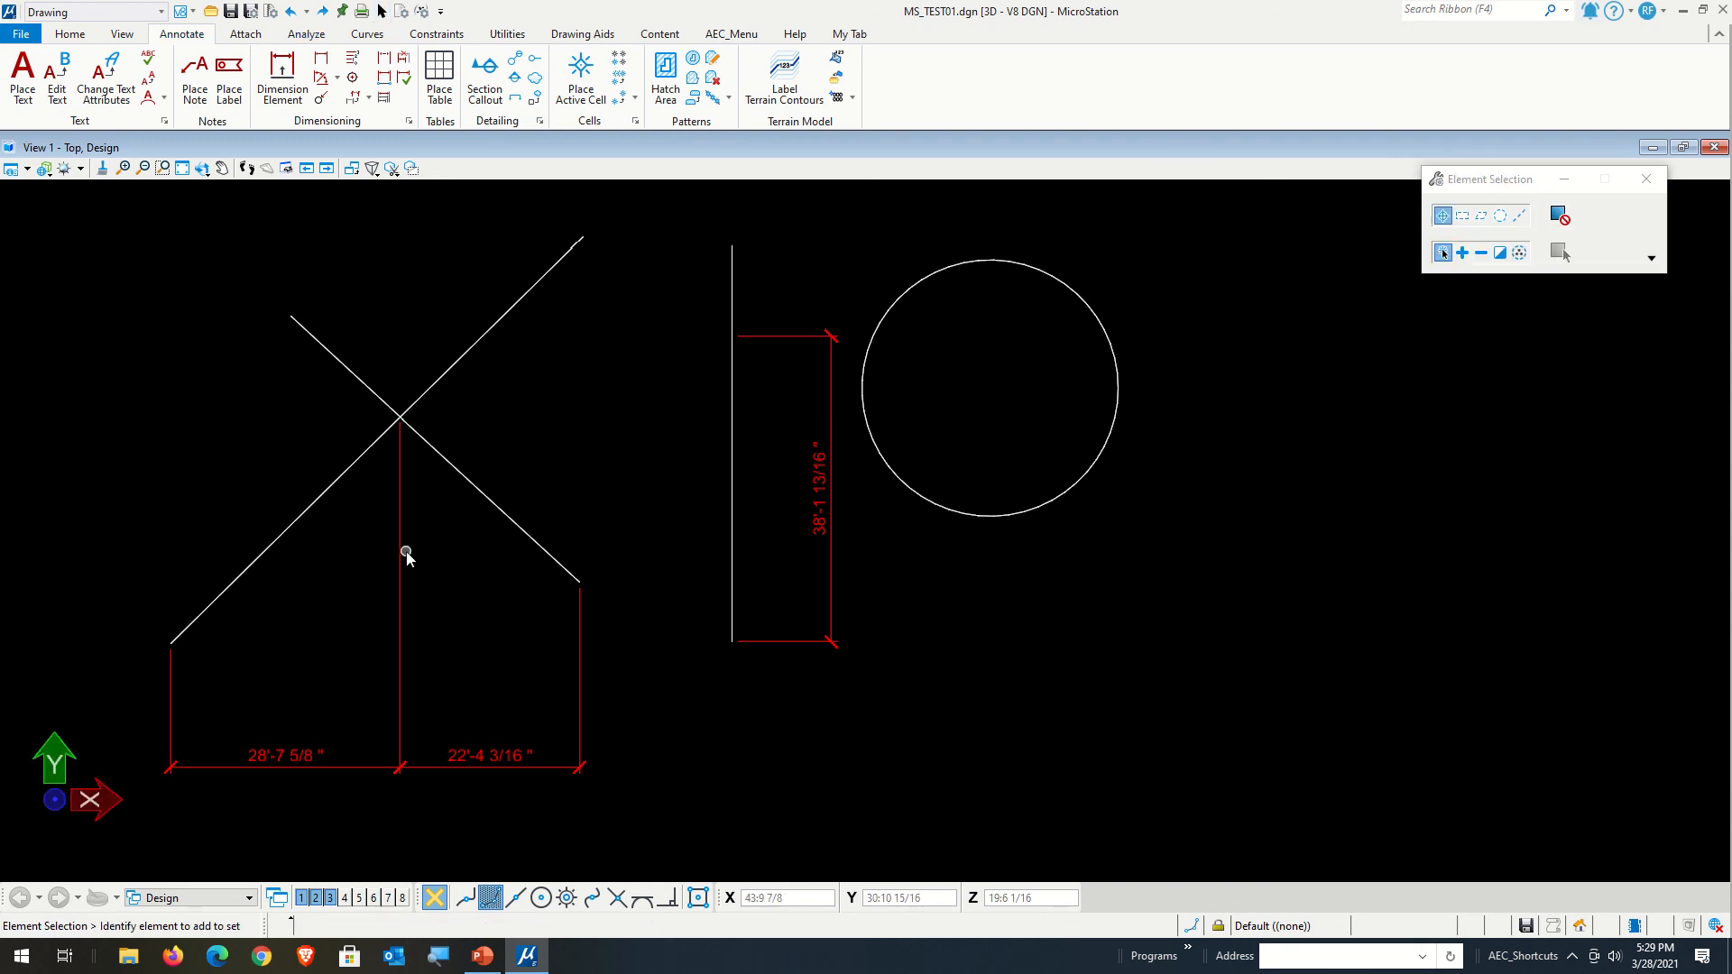
- Reattach the horizontal chained dimension's two outer witness points to the lower endpoints of the diagonal lines
click(399, 553)
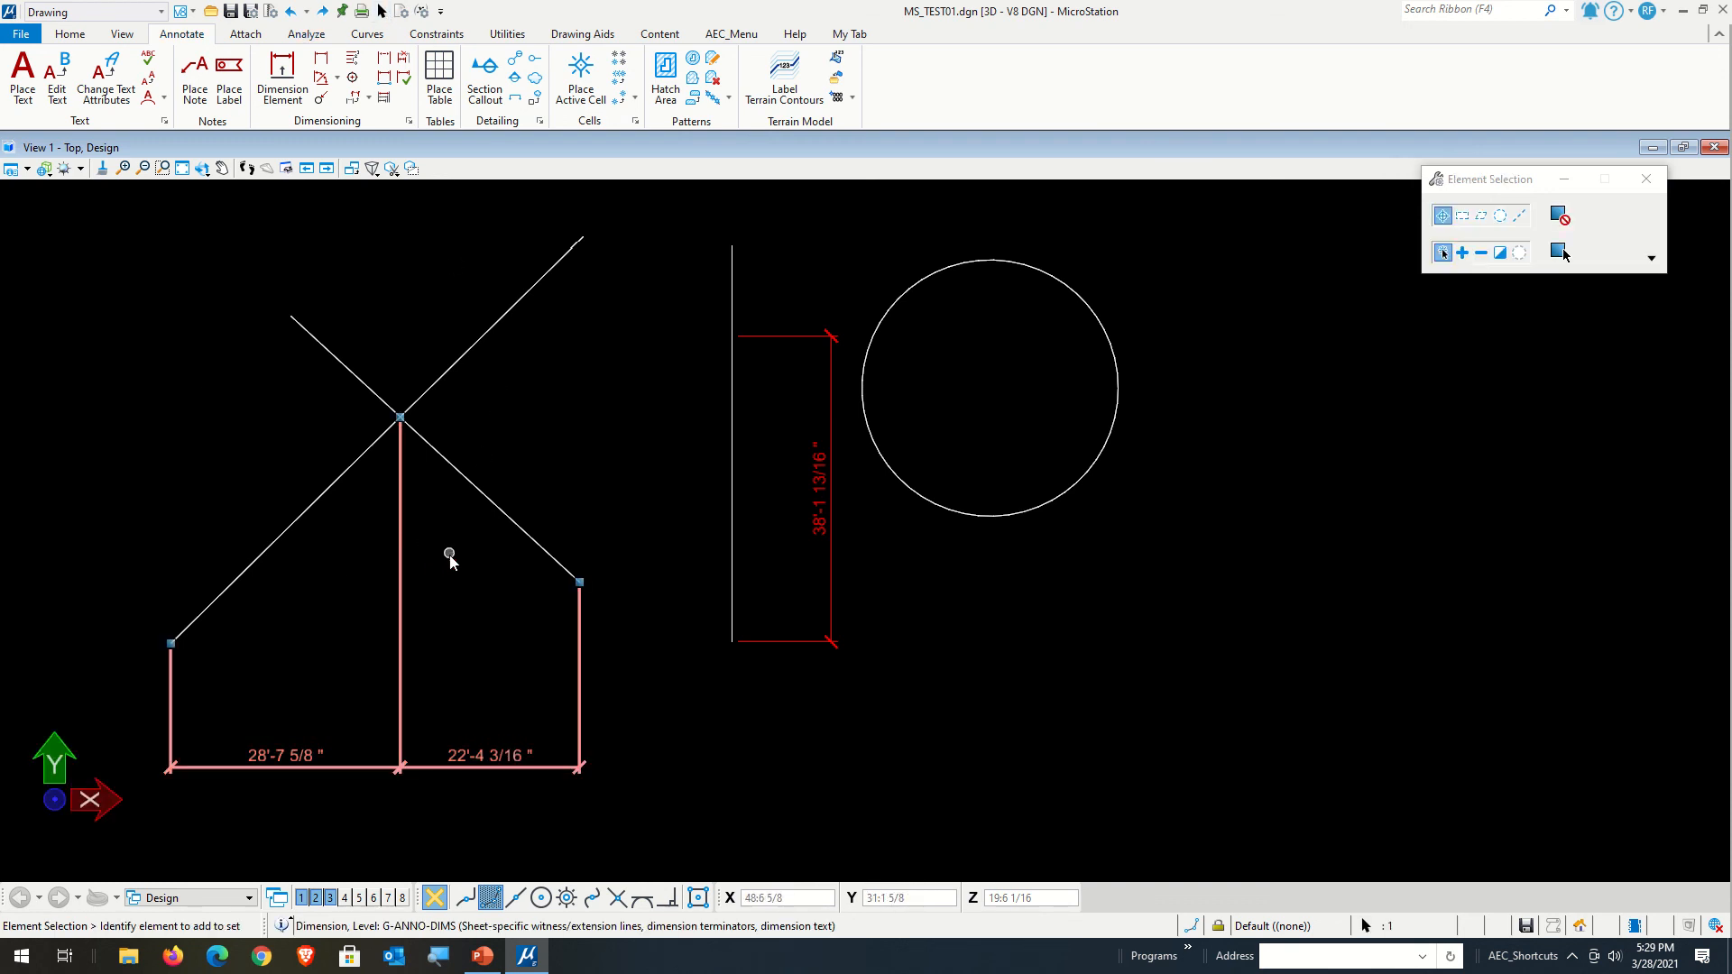
click(172, 644)
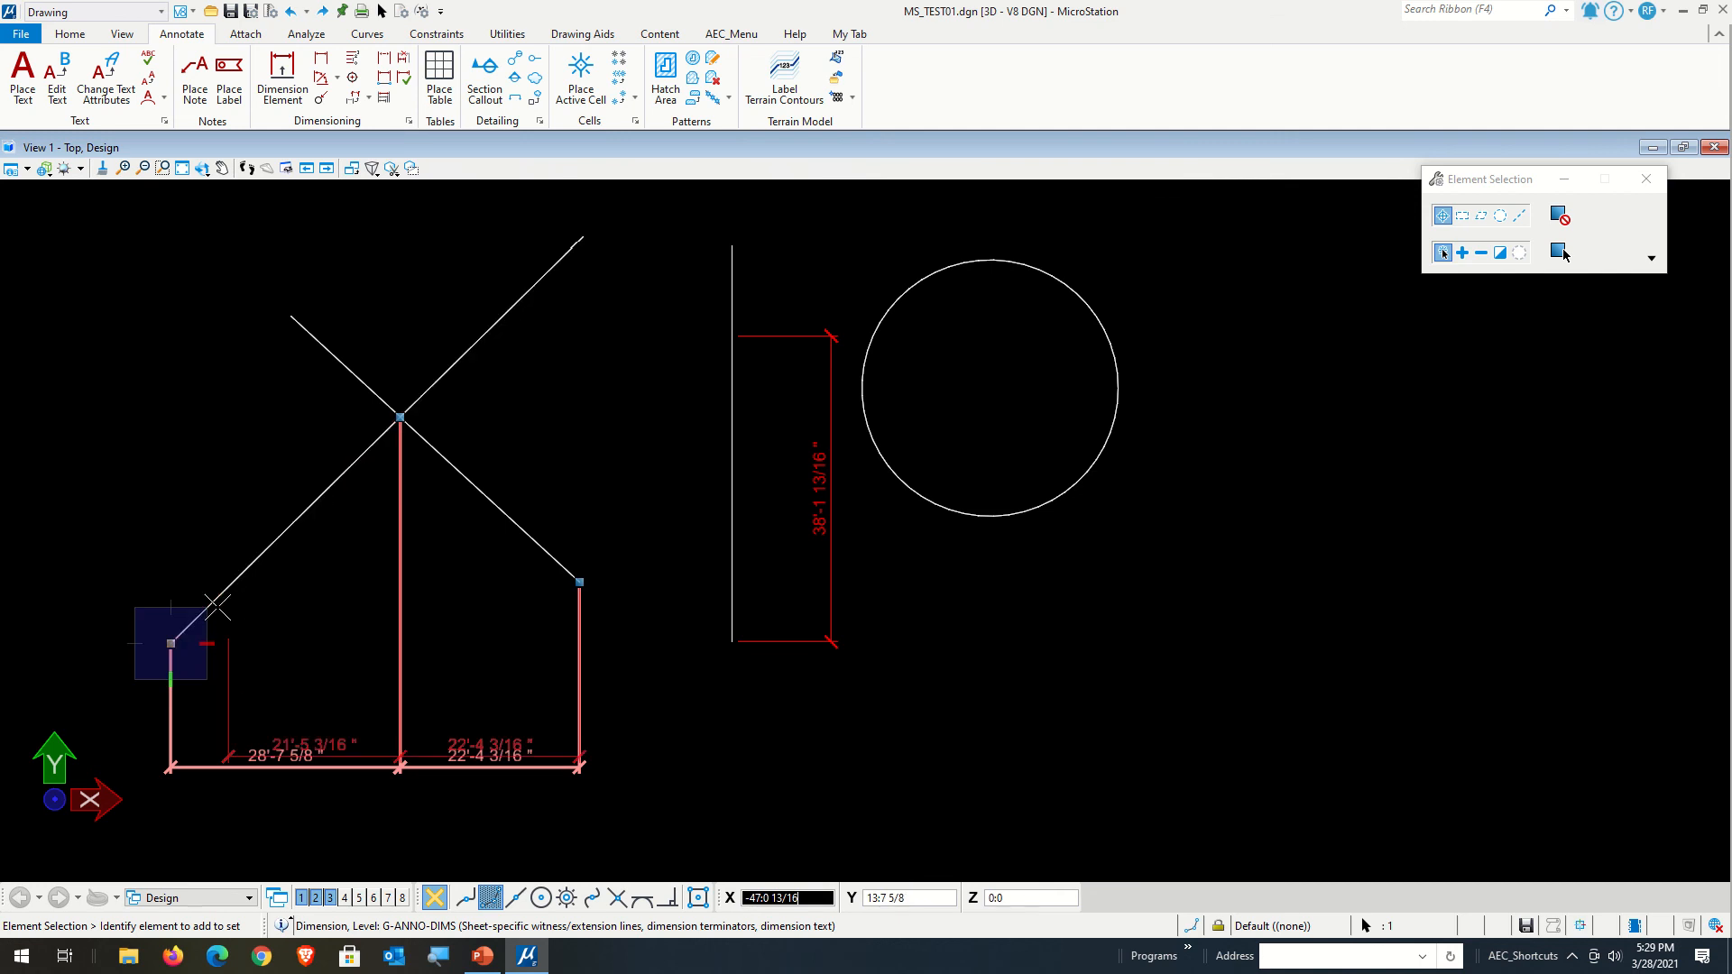
click(171, 643)
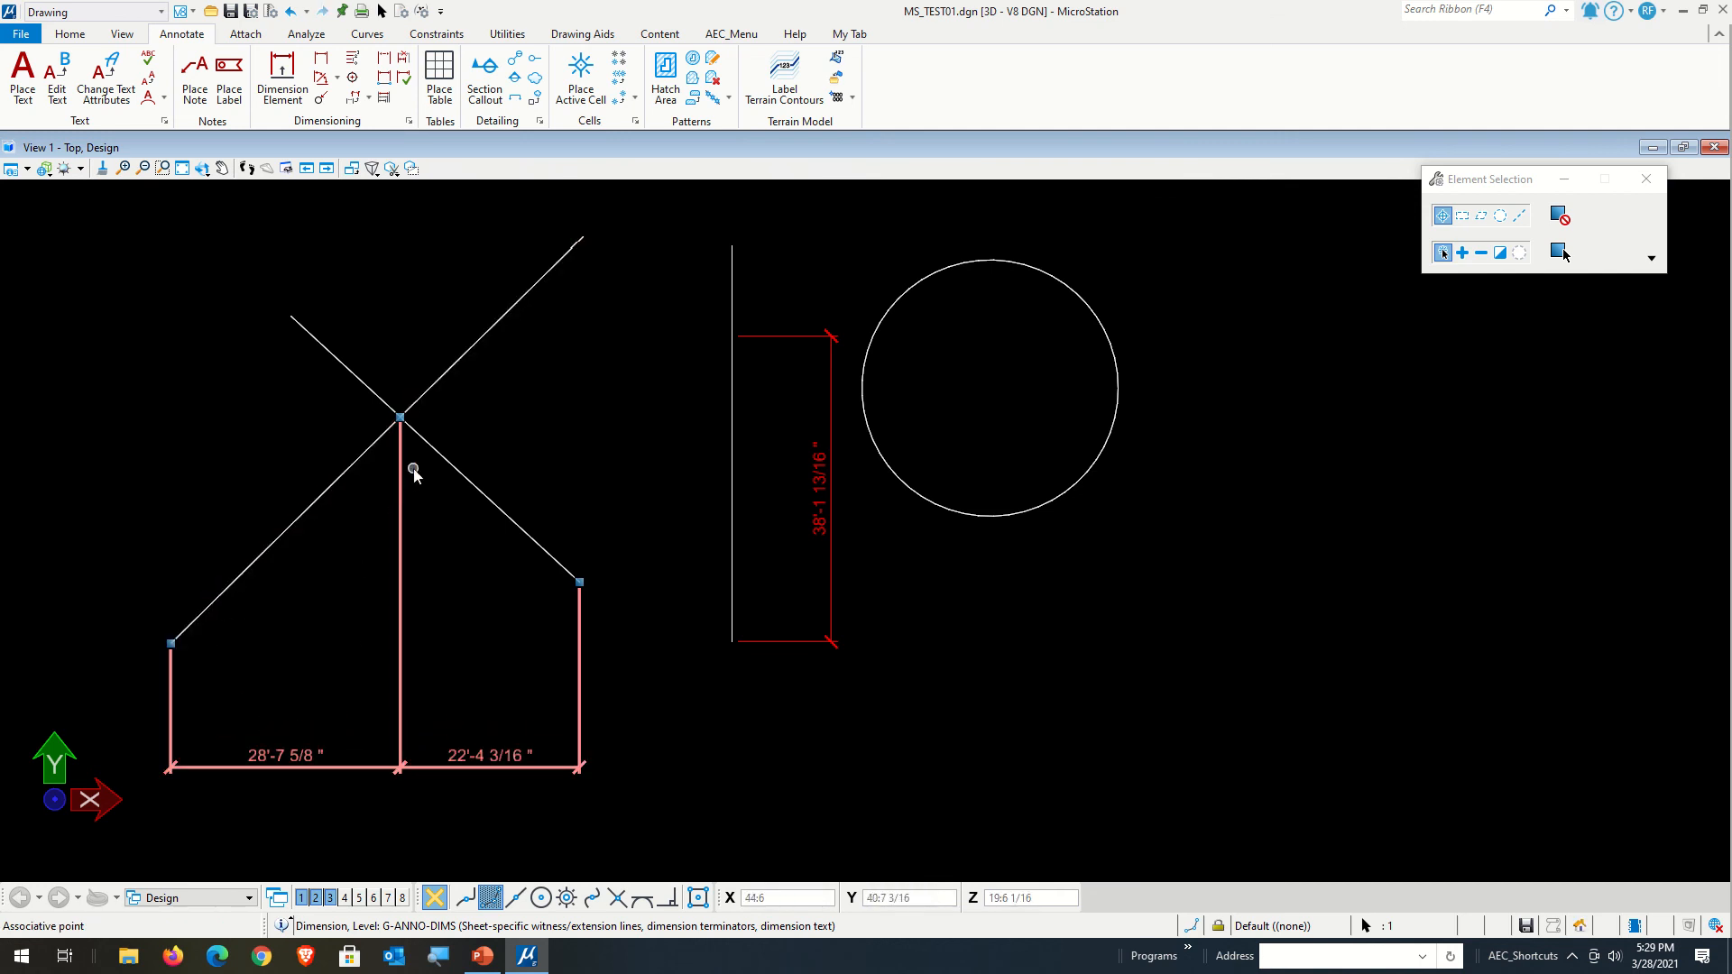
click(579, 582)
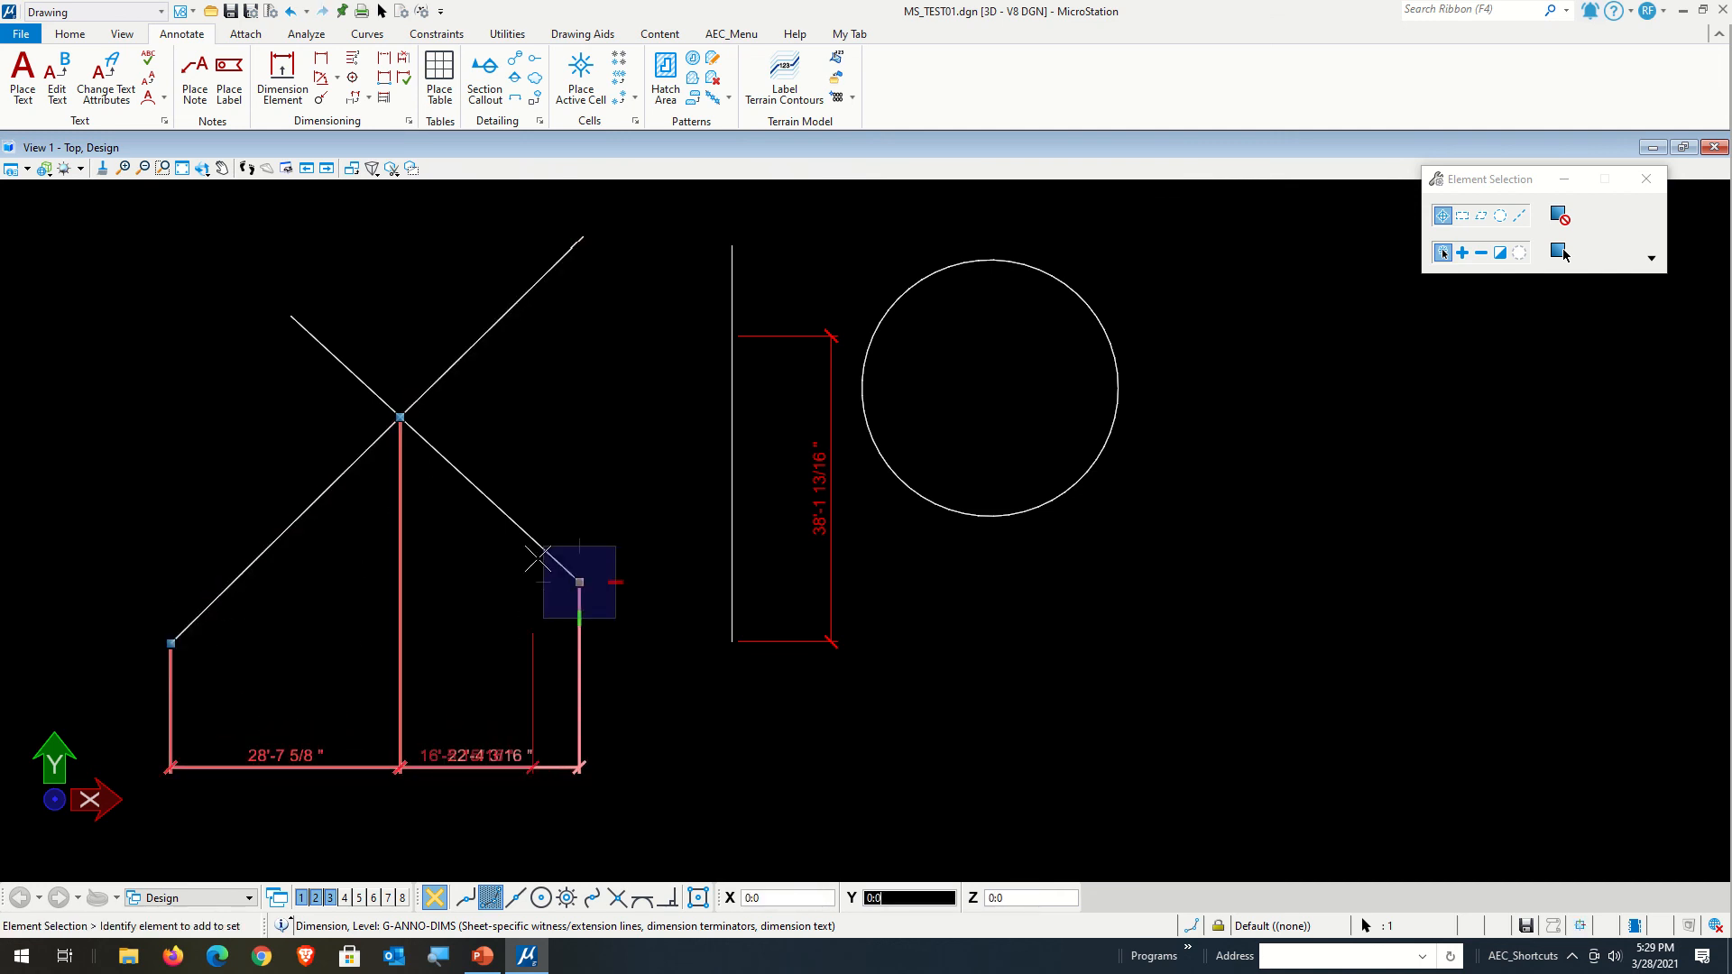
click(579, 582)
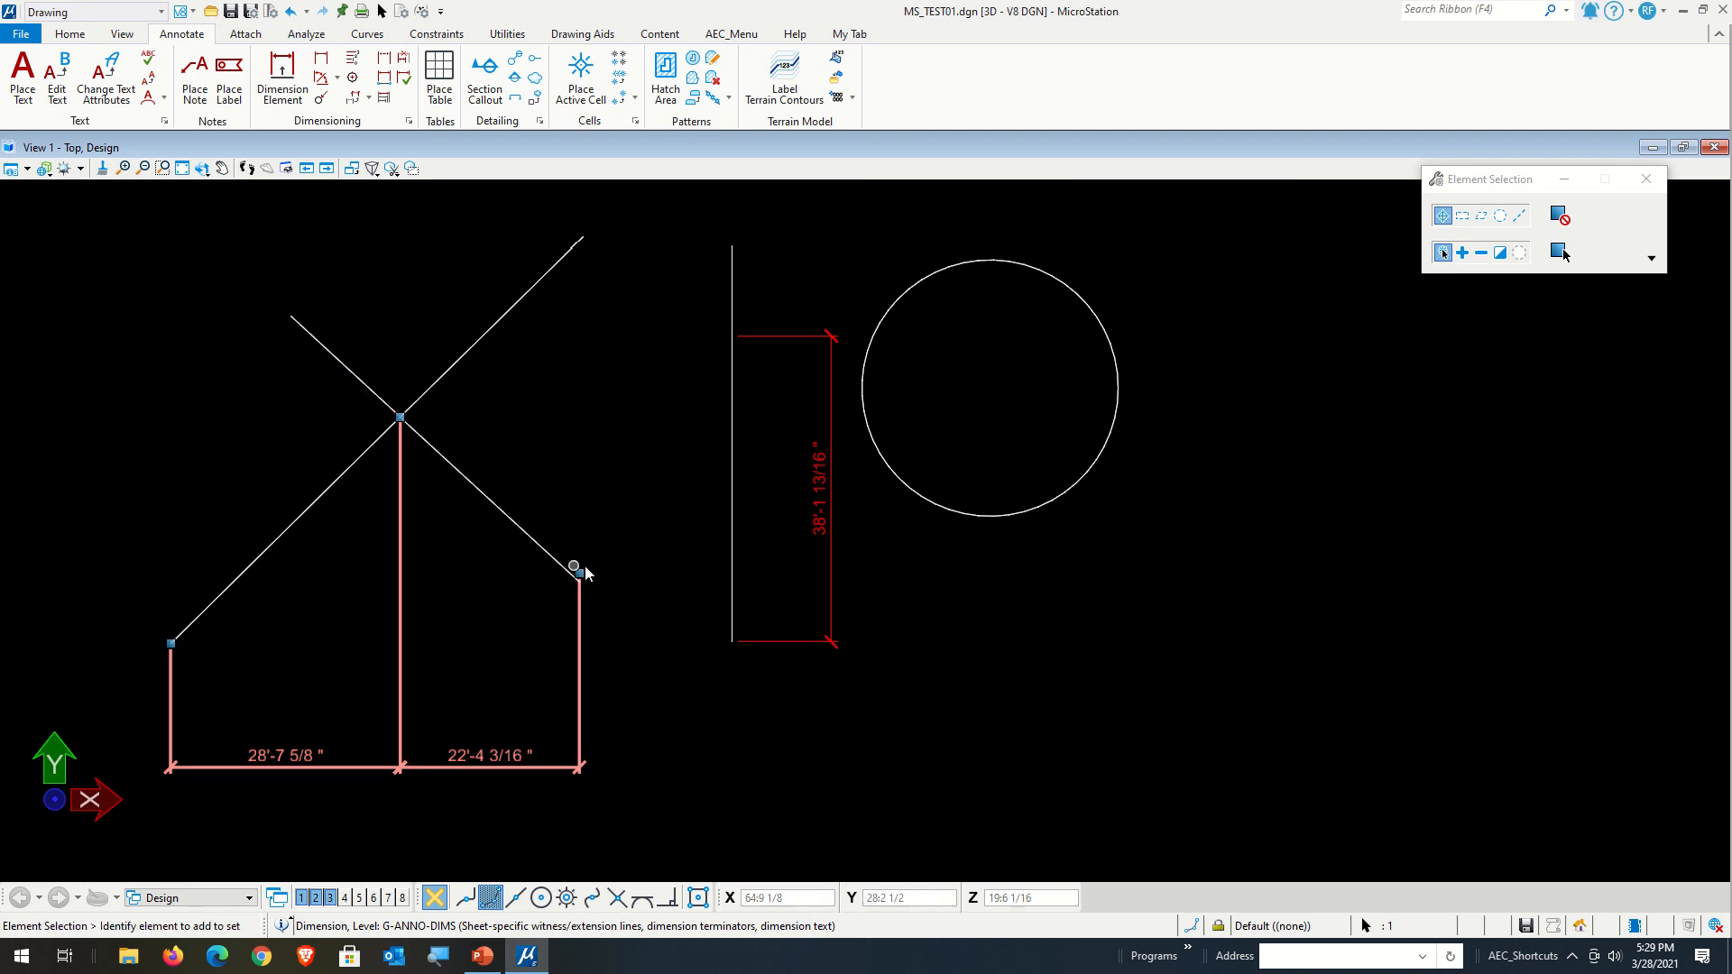
click(535, 567)
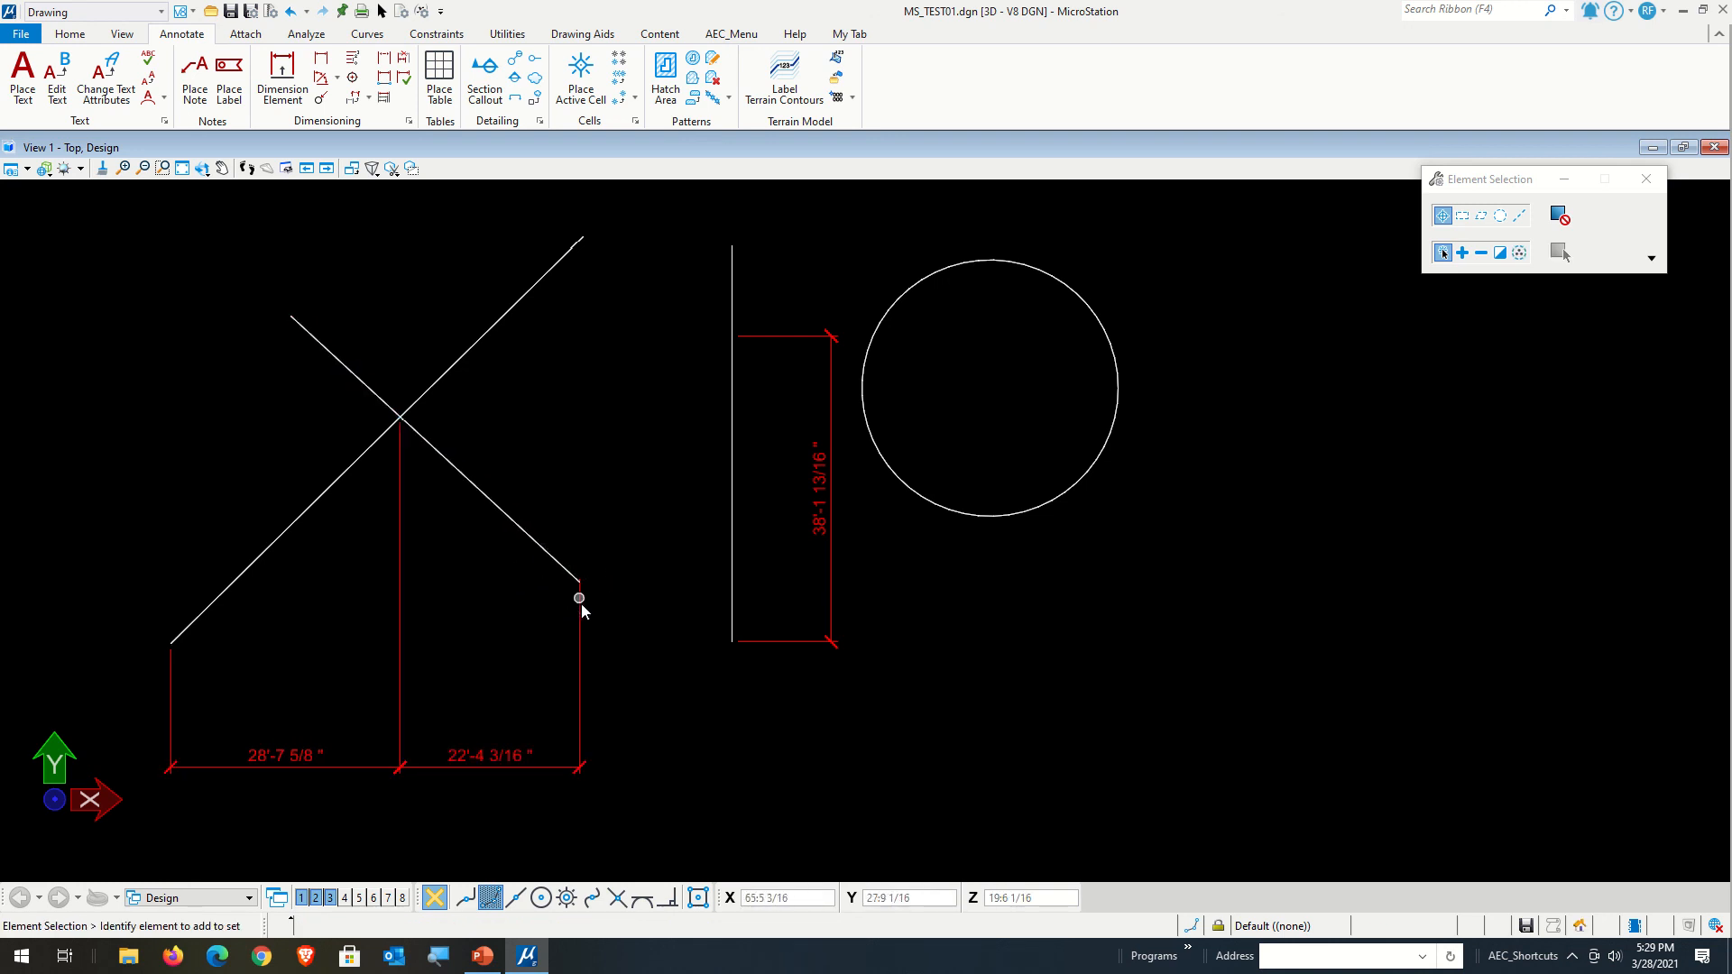
click(580, 600)
click(579, 573)
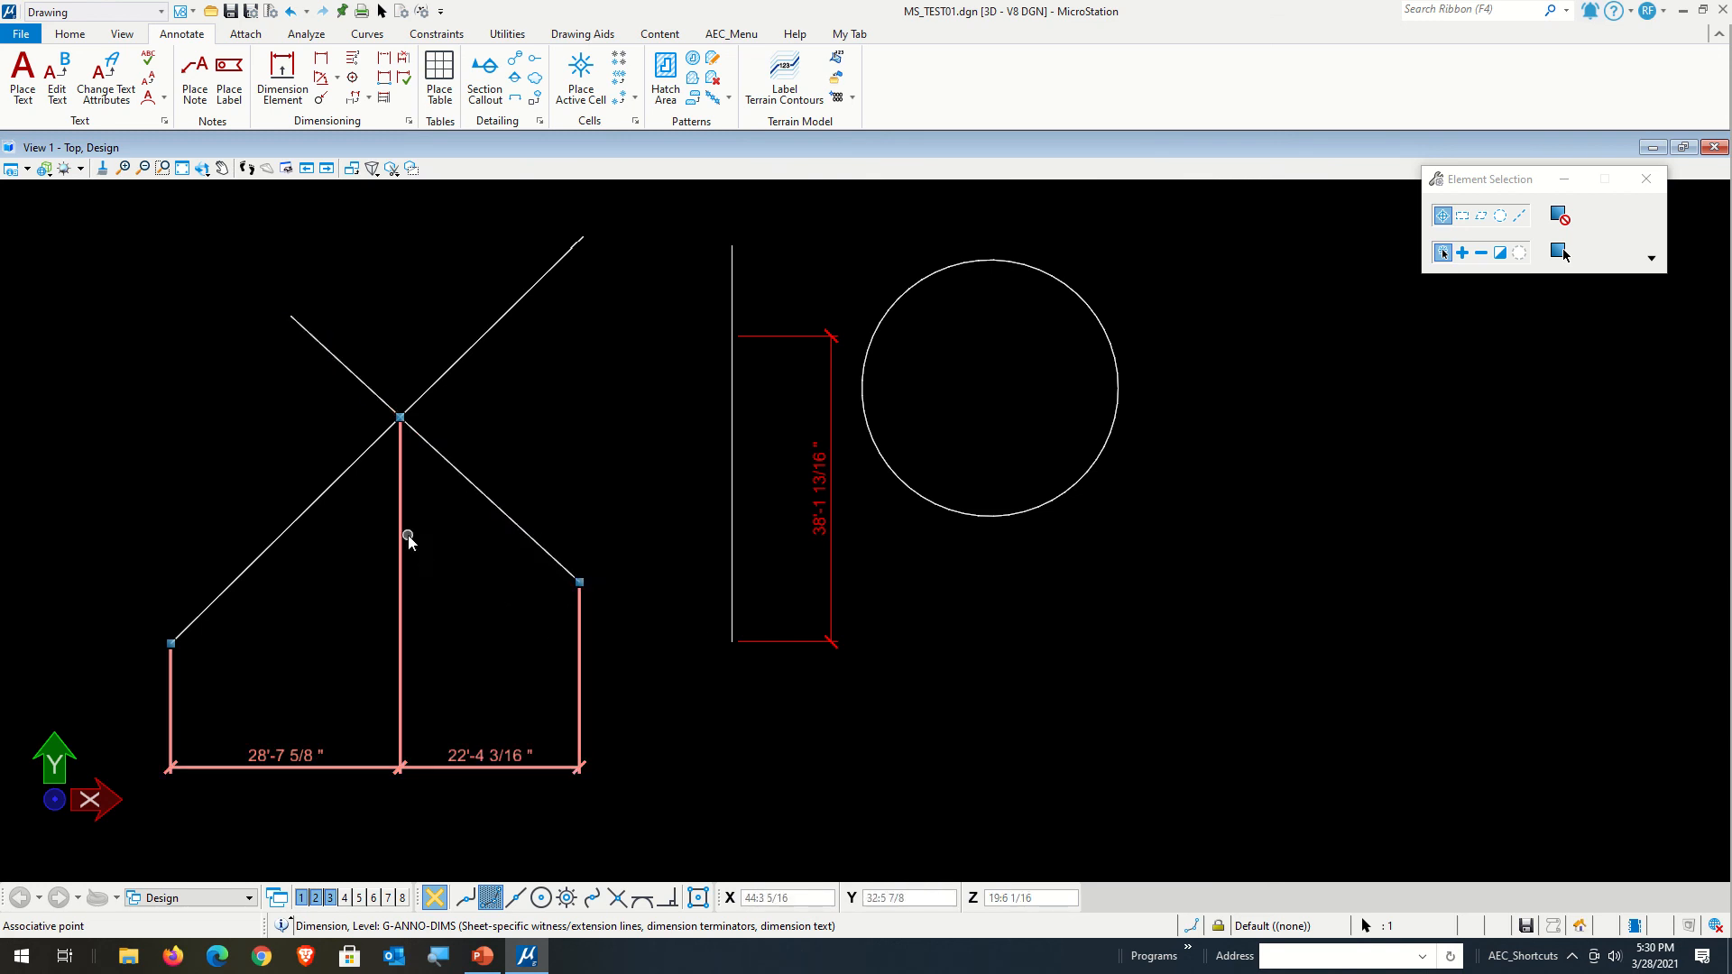
- Reattach the dimension's middle witness point to the crossing of the two diagonal lines with an Intersection snap, and clear the selection
click(402, 419)
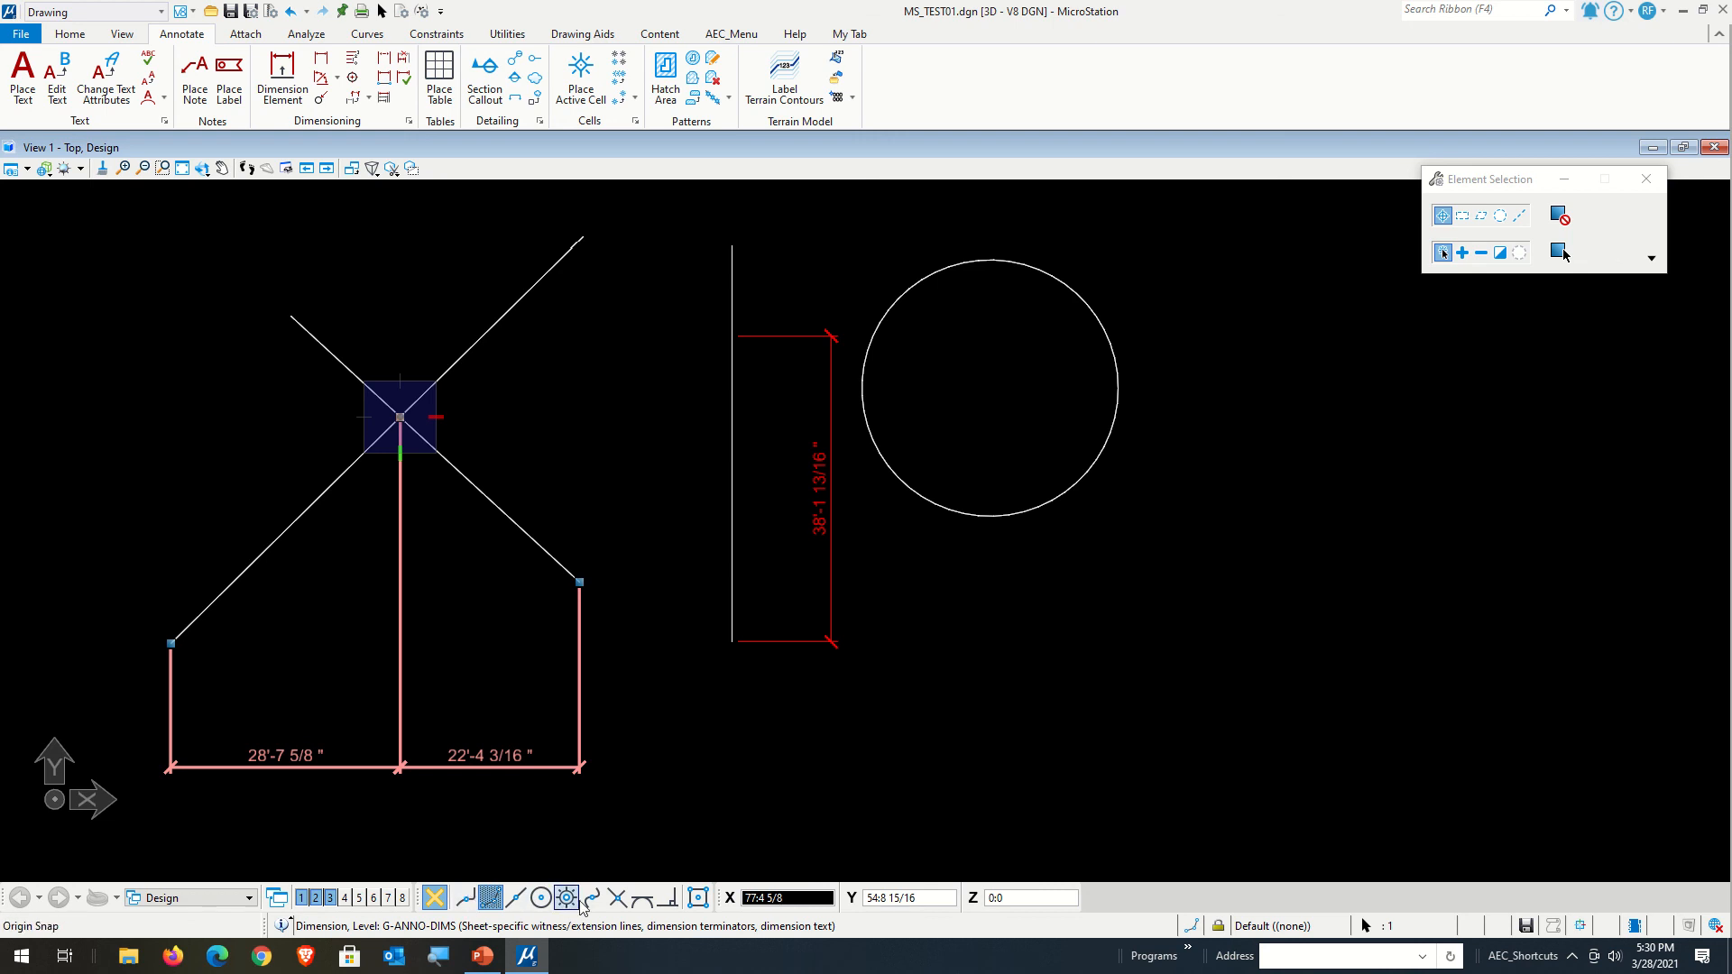
click(616, 897)
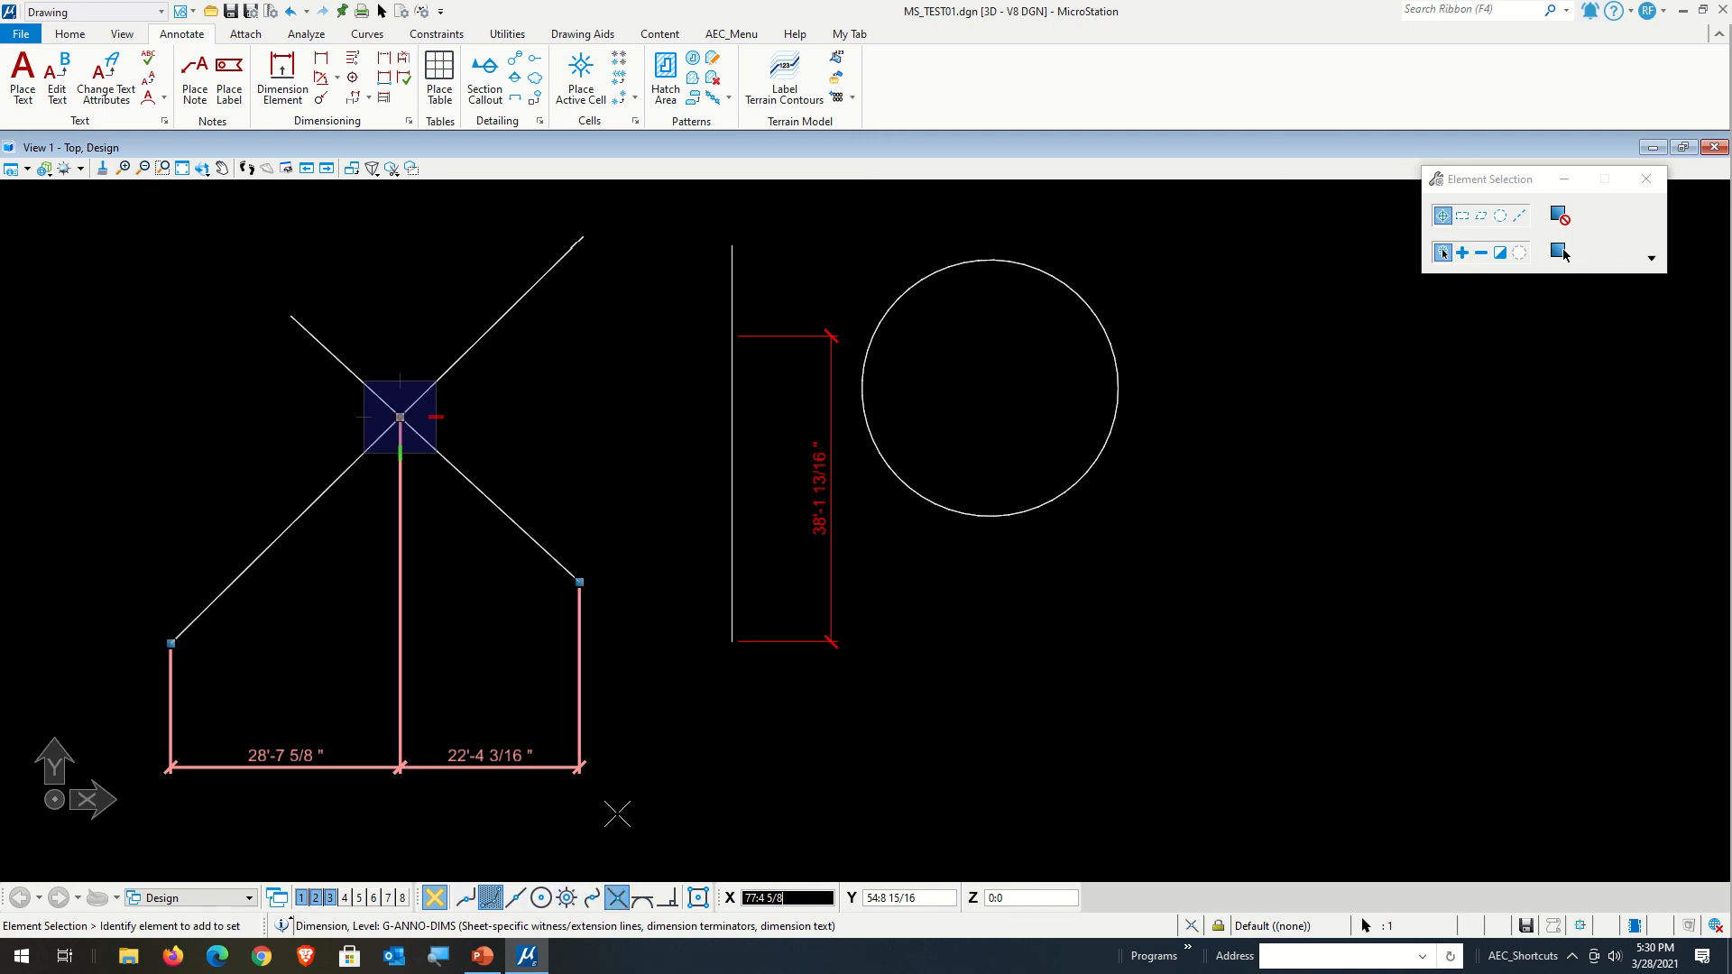
click(399, 417)
click(552, 465)
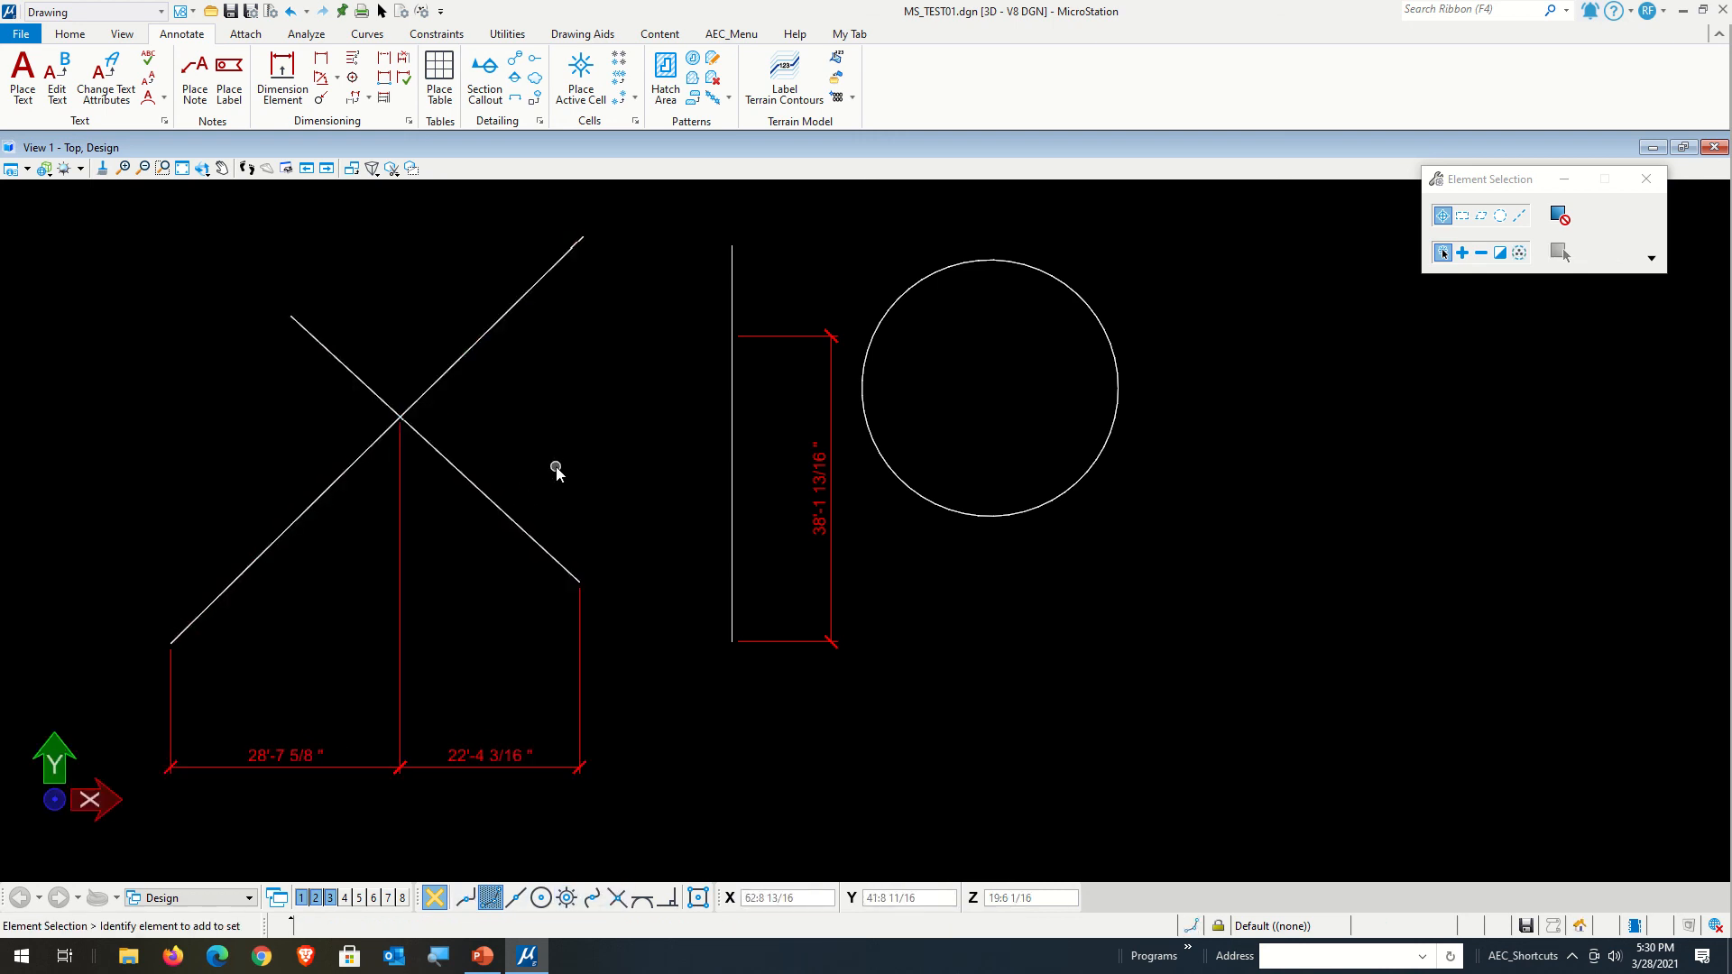
- Move the shorter diagonal line up and to the right, then back down and to the left, to test the chained dimension's association
click(480, 490)
drag(472, 485, 520, 429)
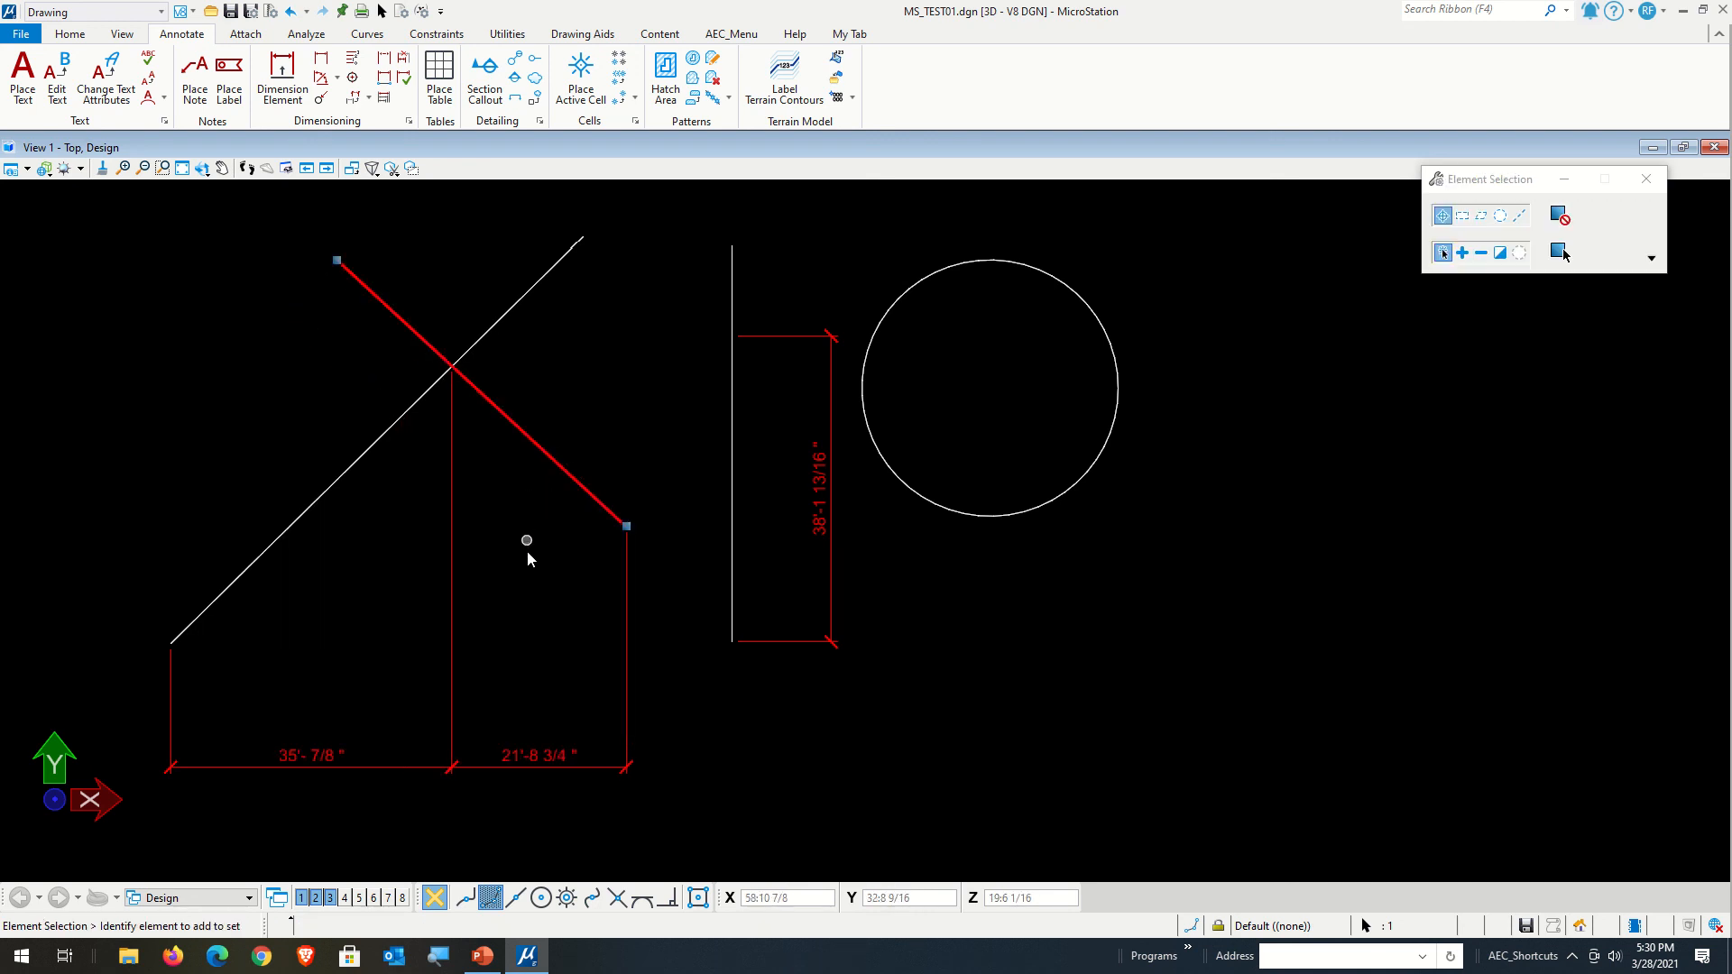
click(171, 690)
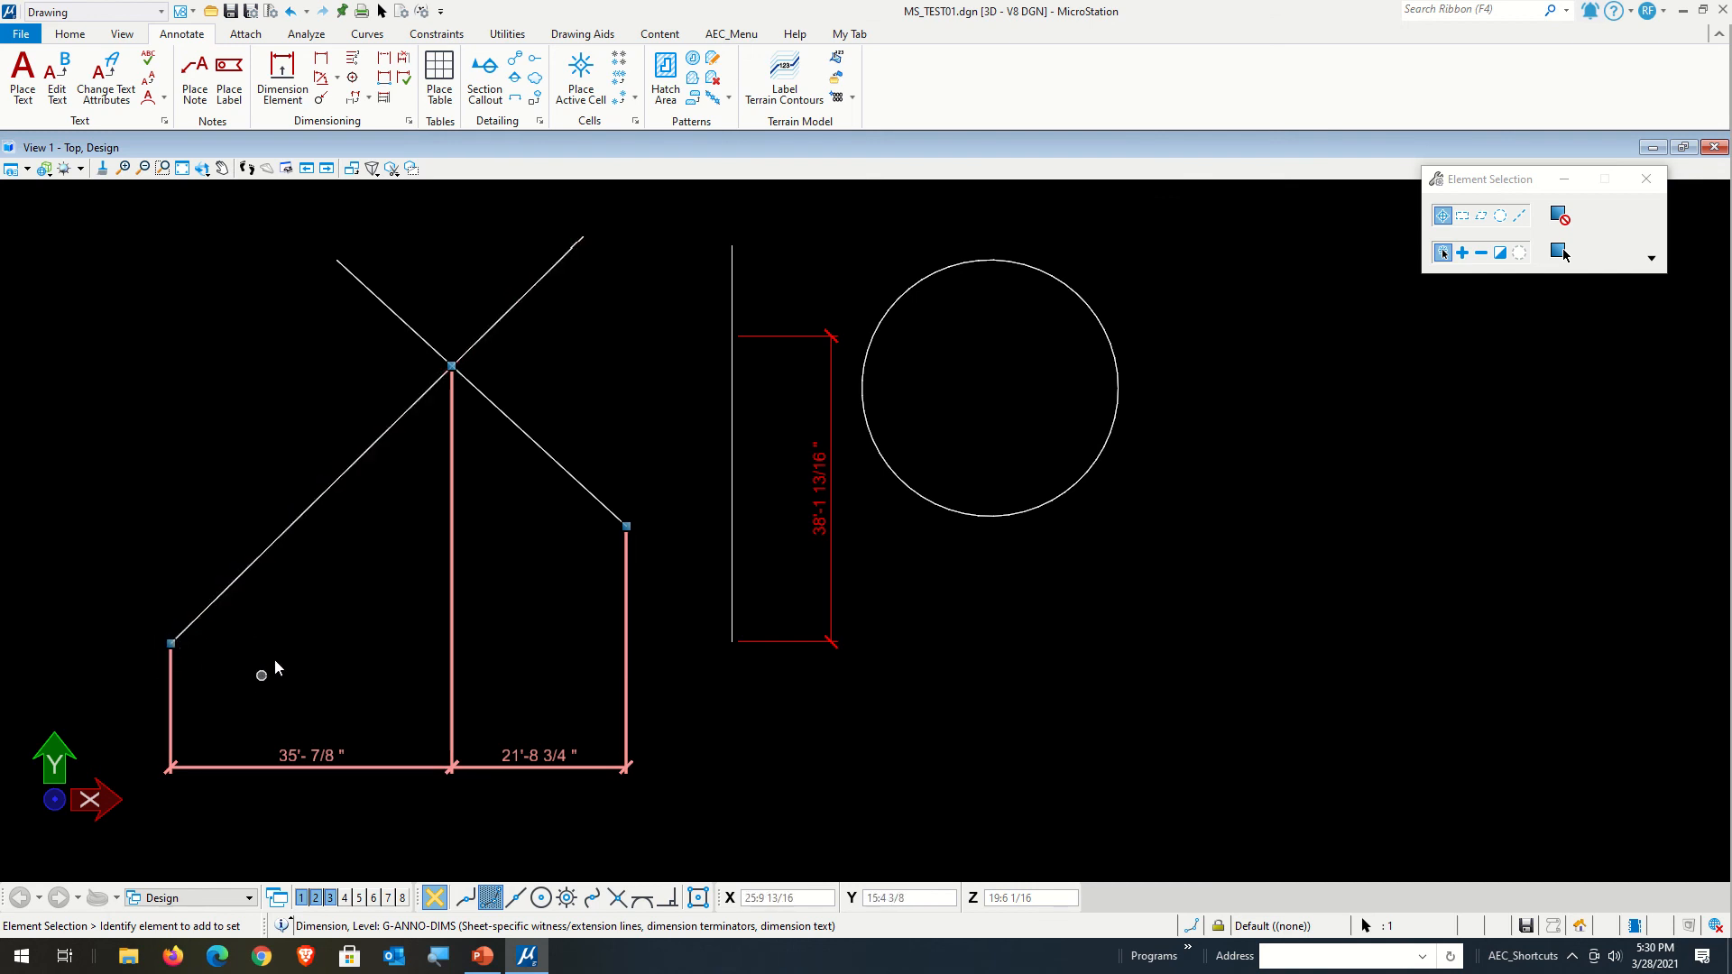
click(573, 480)
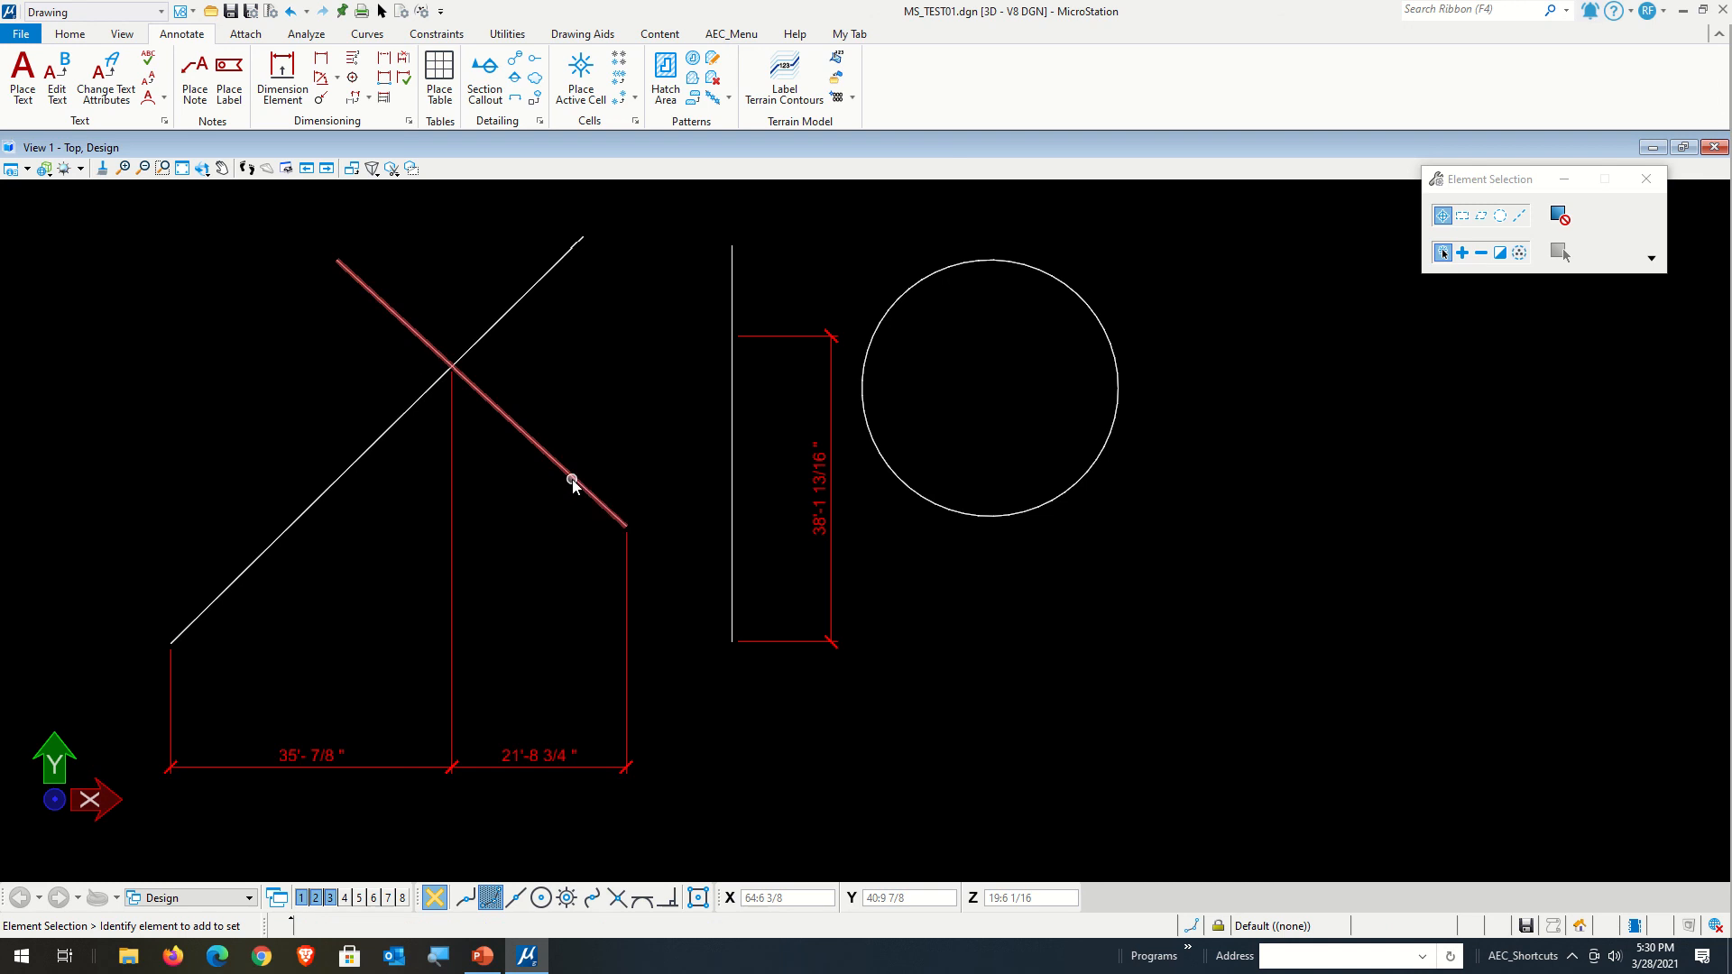
drag(572, 478, 514, 535)
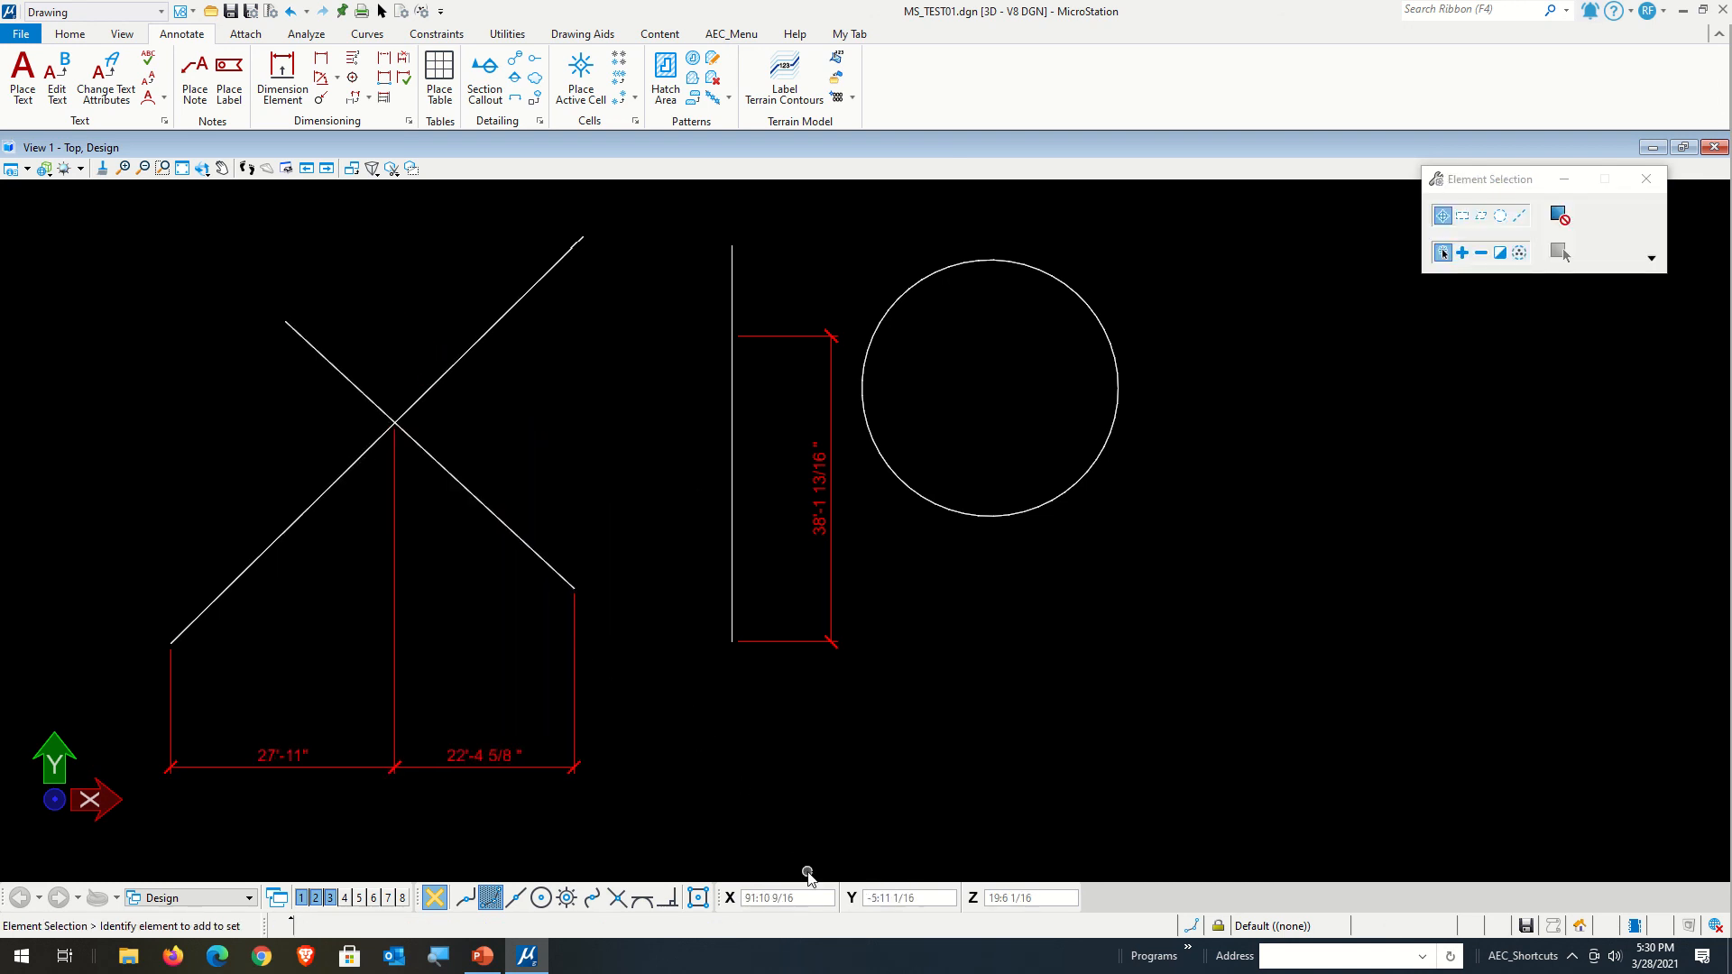